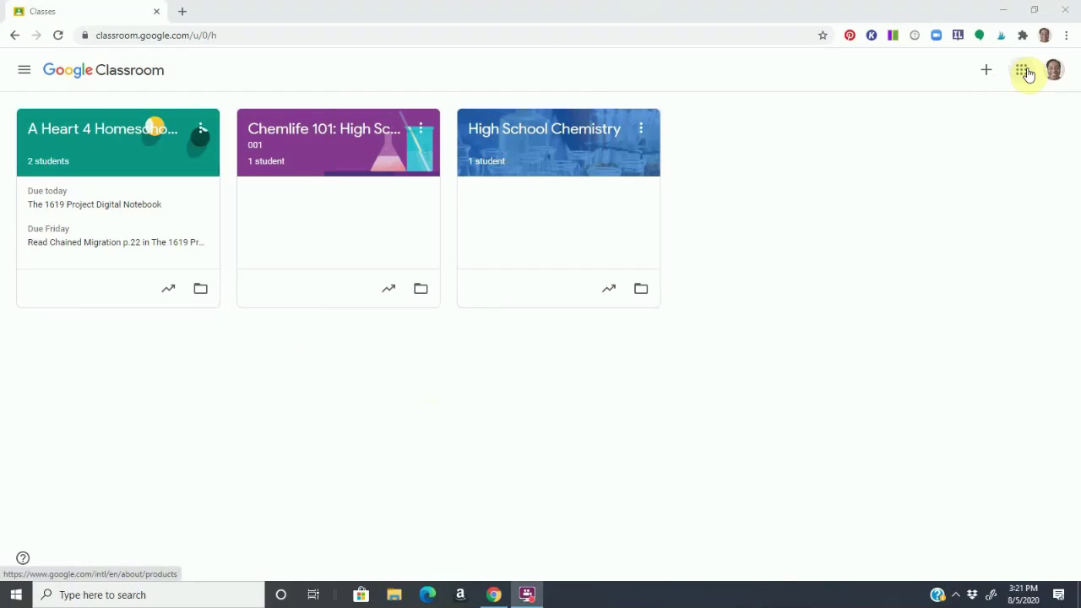
- Browse the Google apps list, then close it
click(1022, 74)
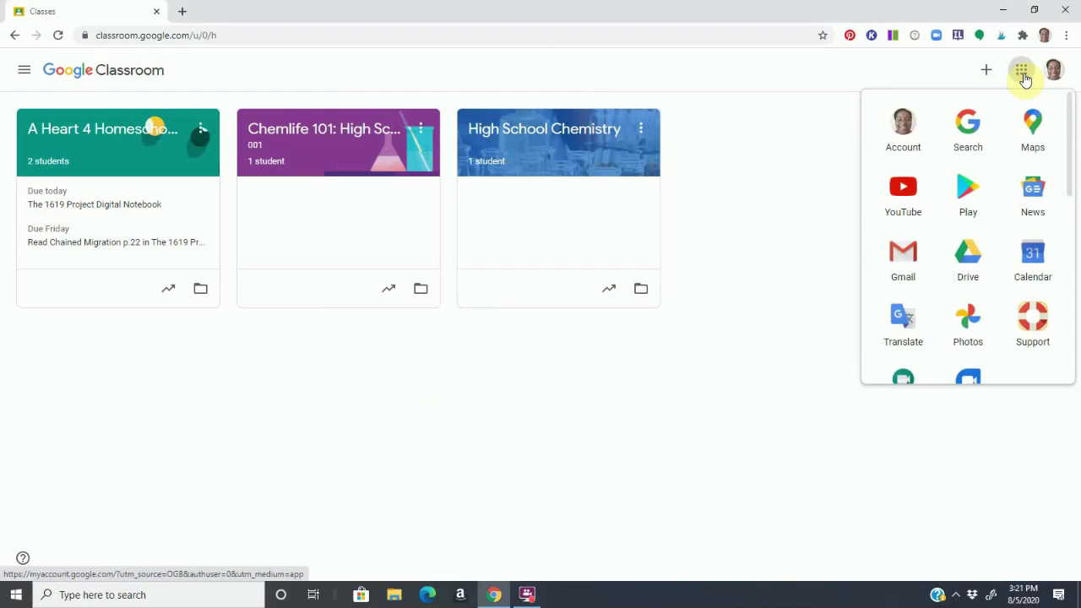
scroll(1026, 203, down, 4)
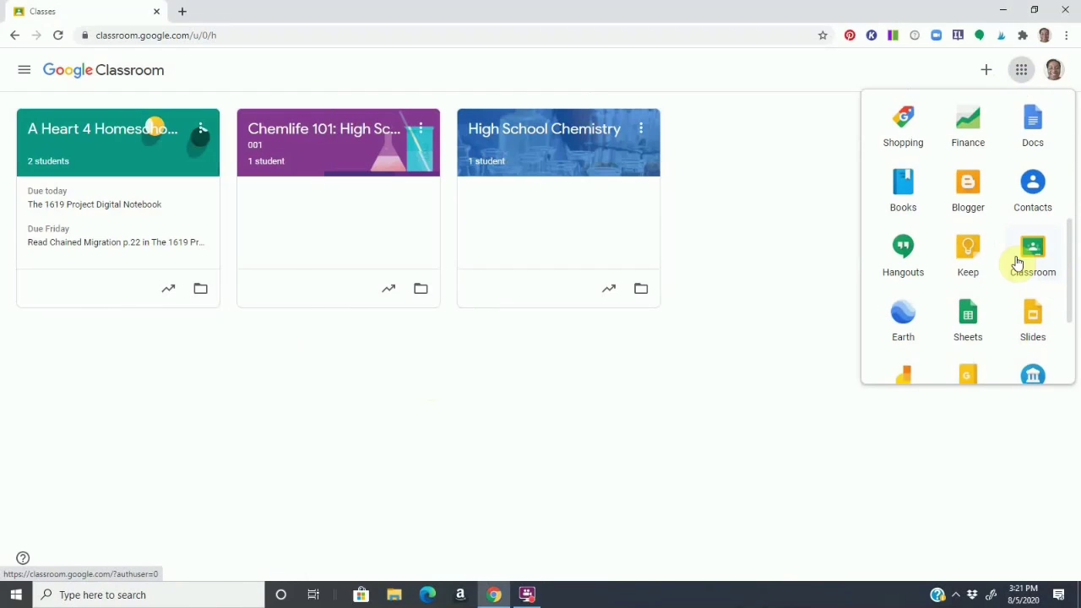
click(725, 66)
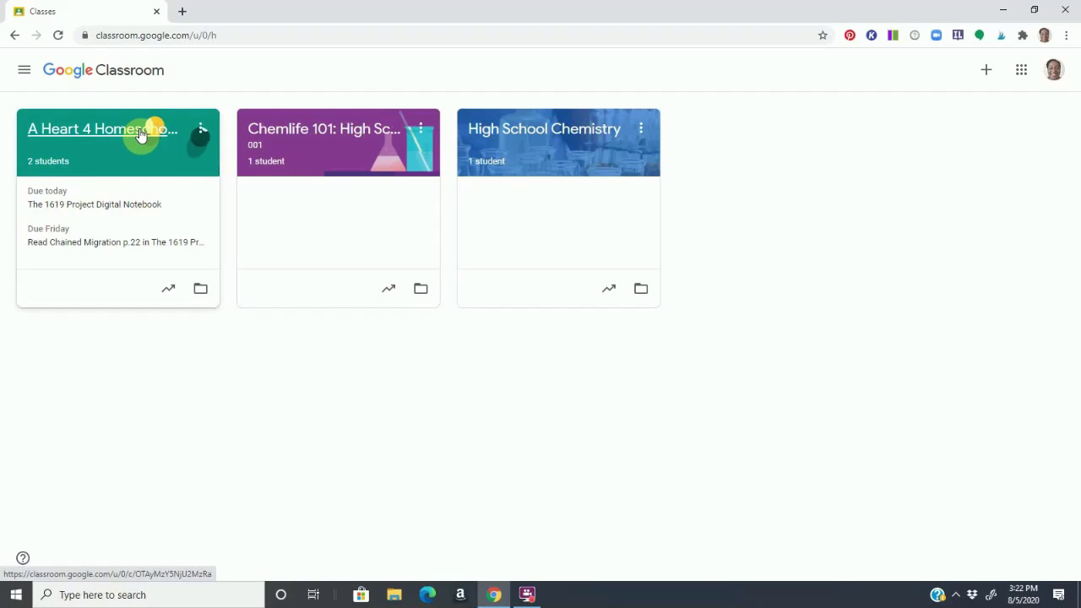
- Open the A Heart 4 Homeschool Book Club class to view its stream
click(138, 137)
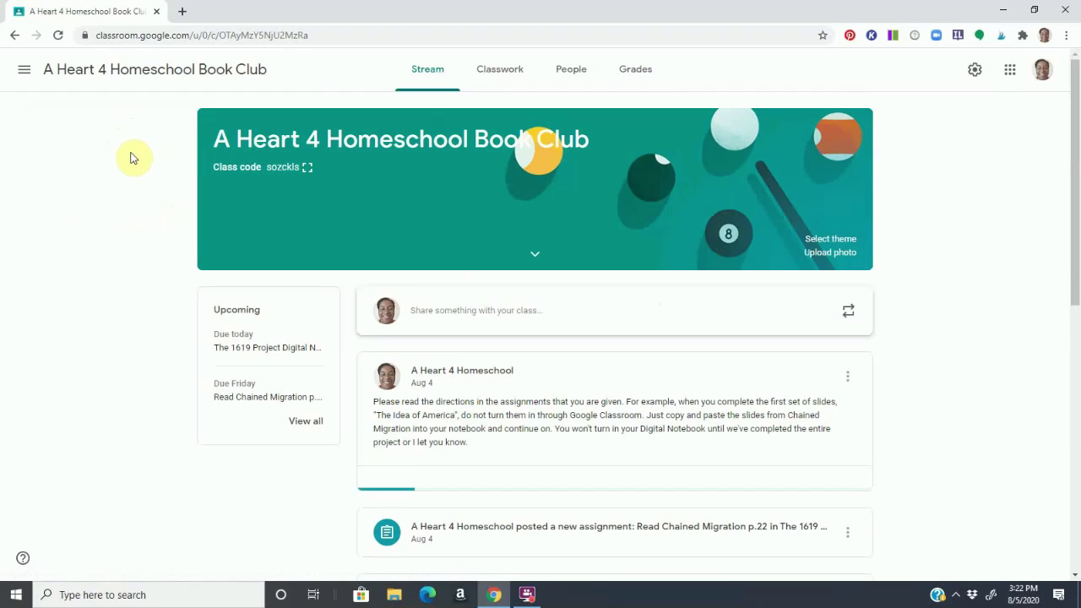
click(272, 147)
click(212, 184)
click(309, 181)
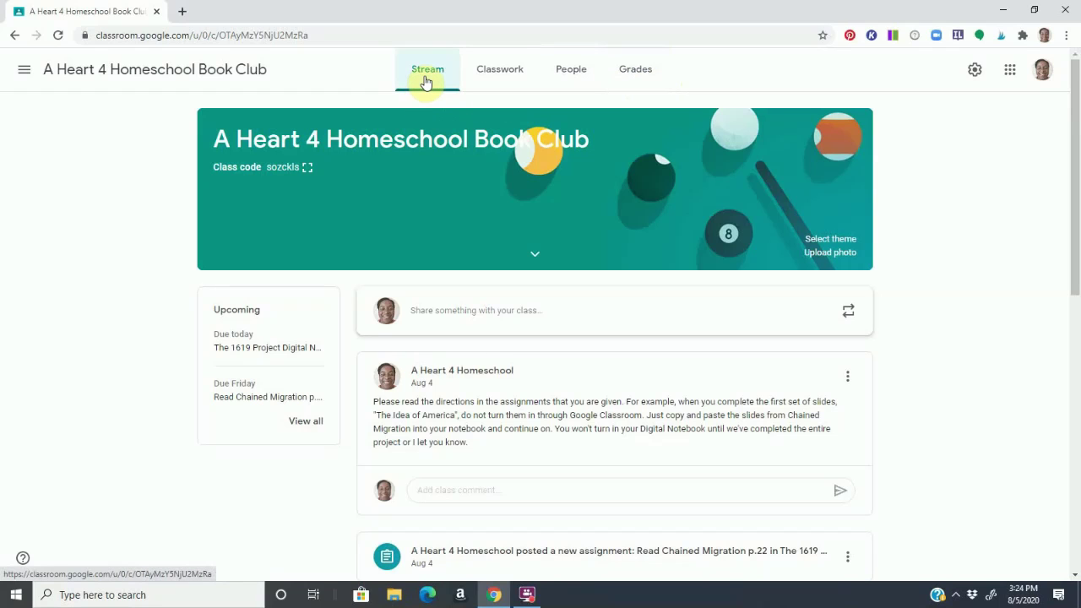
- Scroll the Book Club stream posts, then view the class's Classwork topics
scroll(549, 254, down, 1)
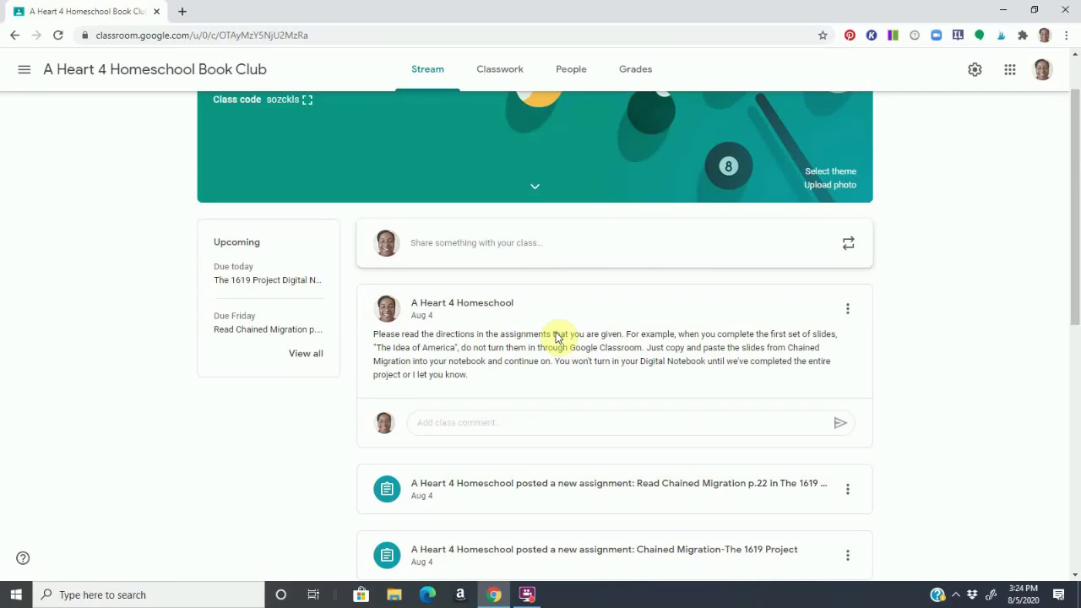
scroll(605, 456, down, 2)
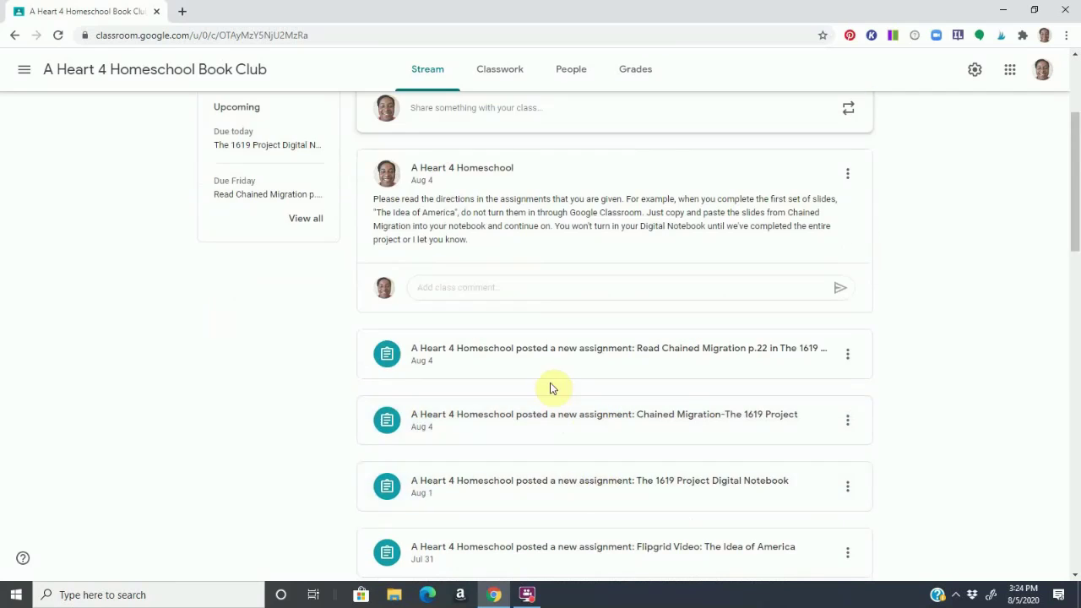
scroll(545, 495, down, 3)
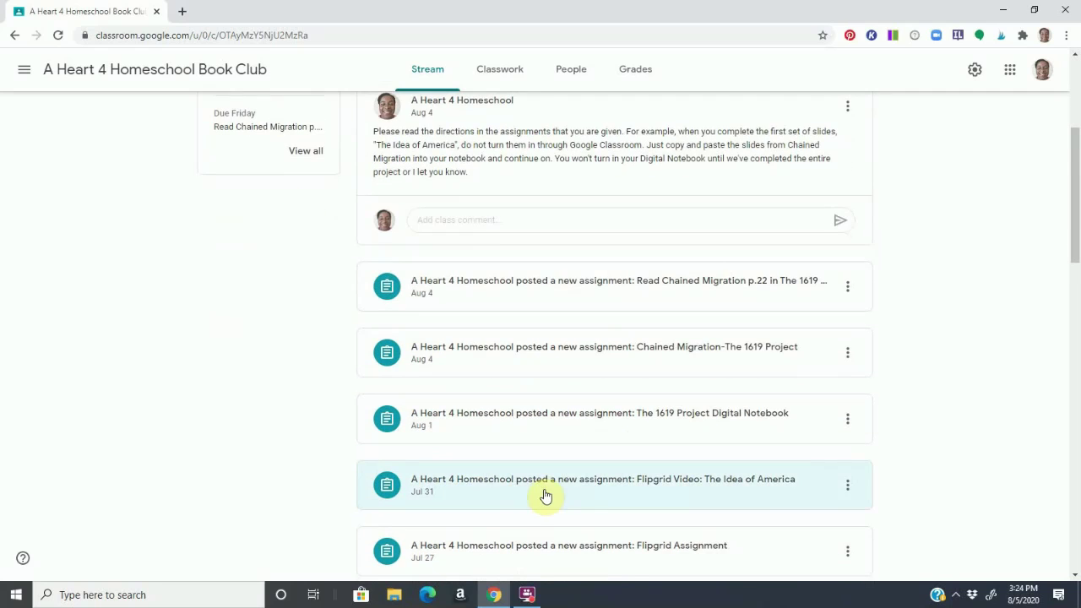
scroll(574, 481, up, 5)
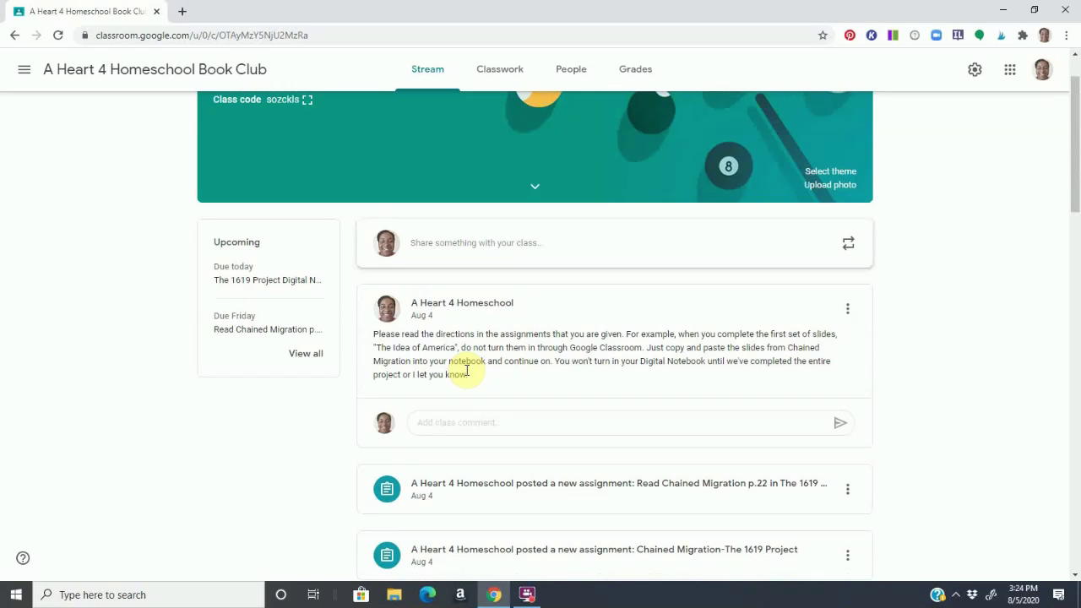
click(487, 88)
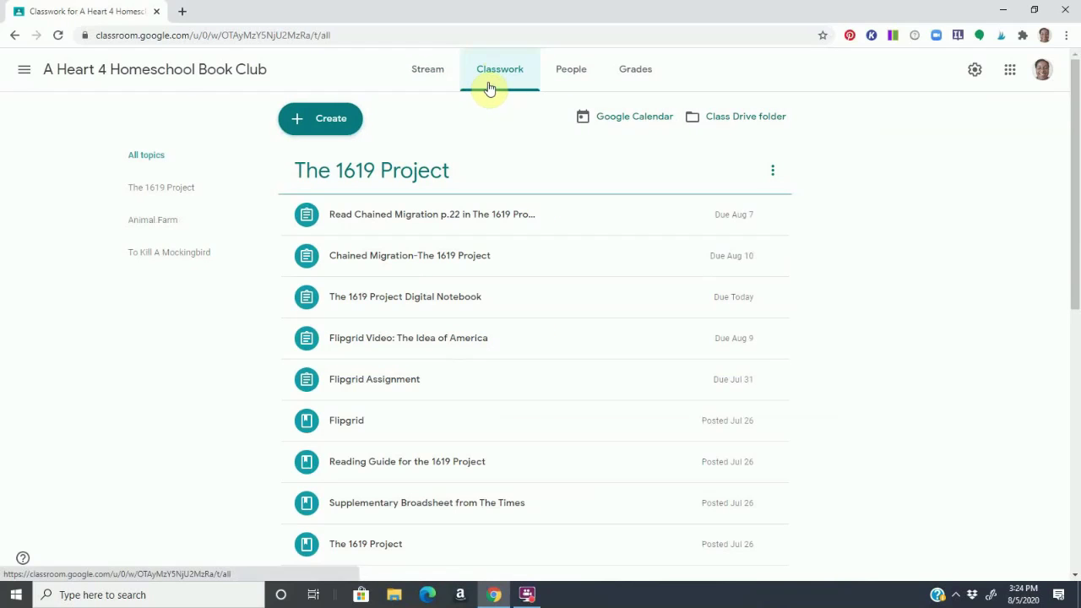
- Check the People roster's student actions, leave no one selected, and open the gradebook
click(584, 76)
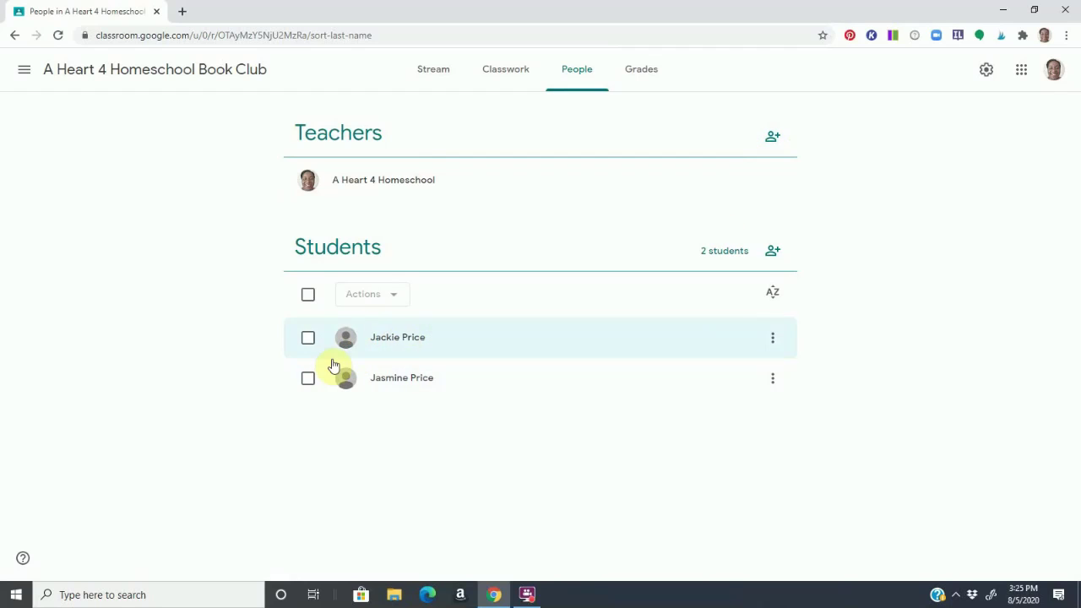
click(309, 340)
click(389, 303)
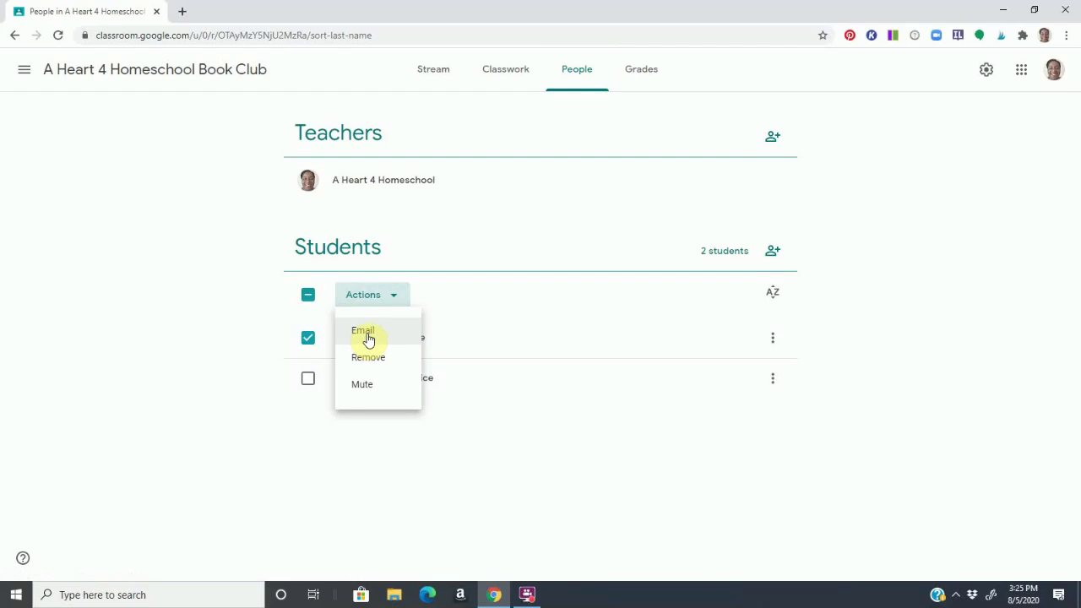
click(312, 341)
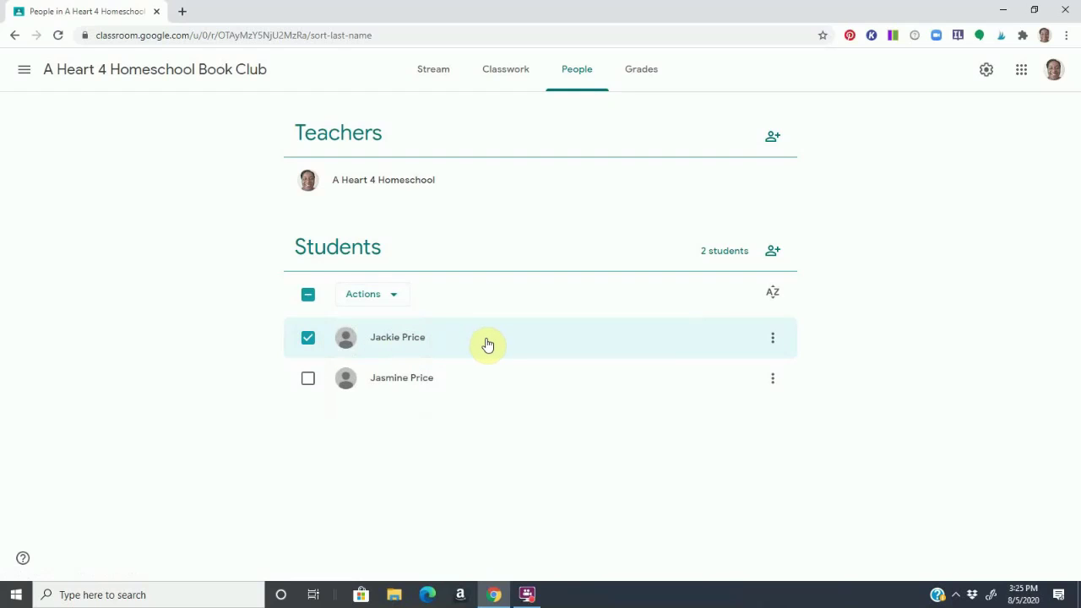
click(308, 340)
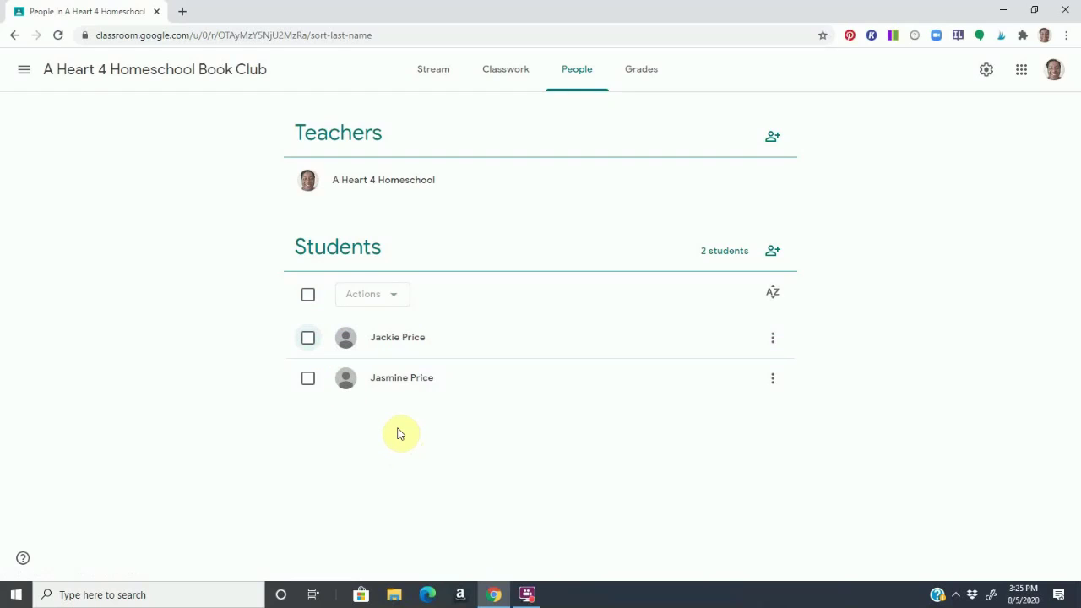
click(626, 87)
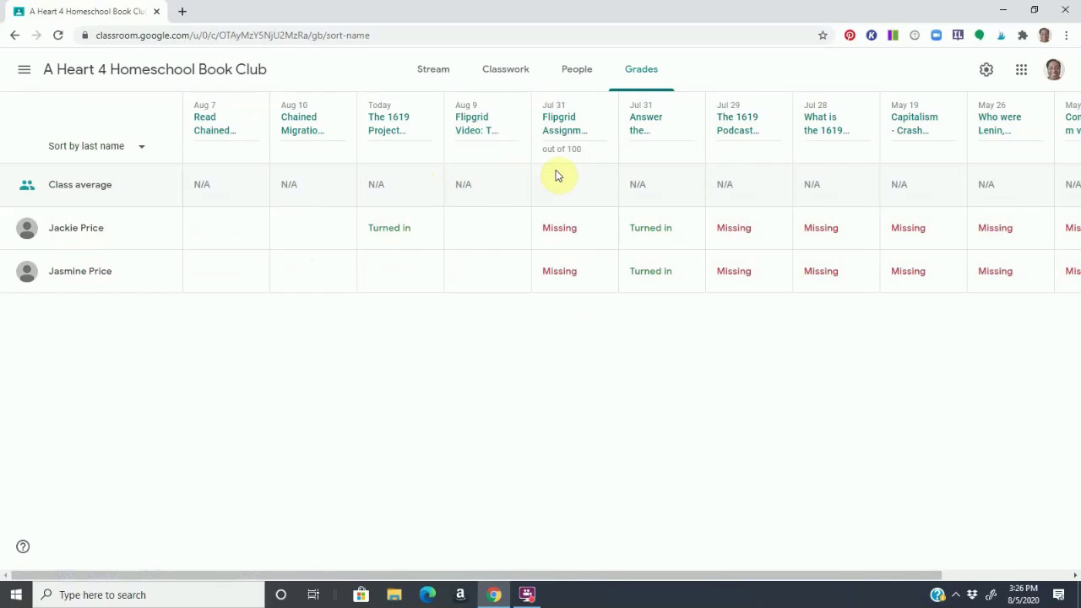
- Review the Grades table showing students' Missing and Turned in assignments
mouse_move(550, 261)
- Browse The 1619 Project topic's materials, including its PDF and Podcast Episode 1
click(525, 79)
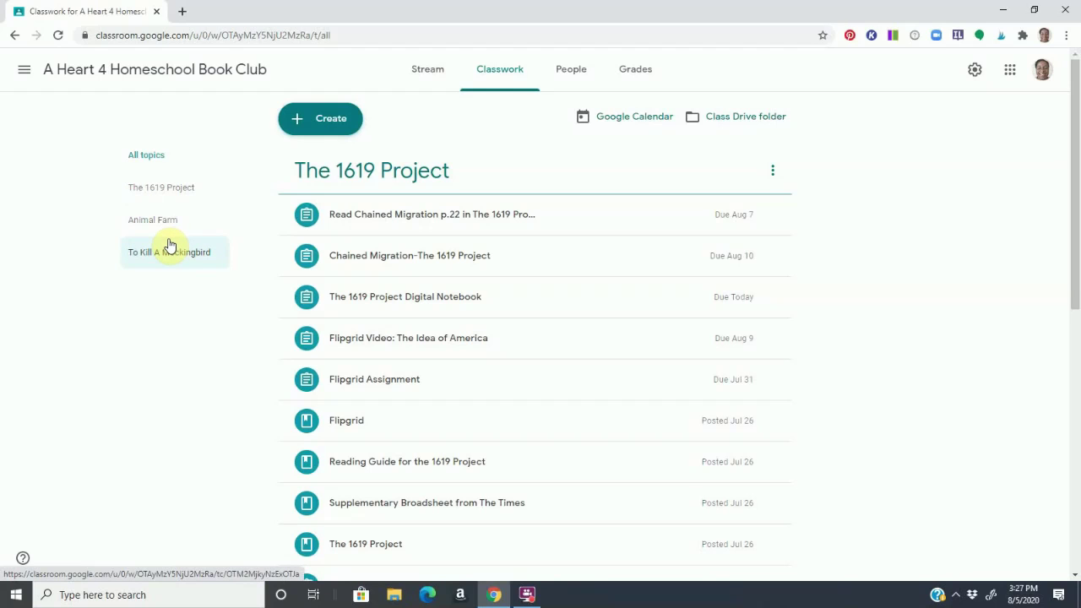
click(196, 186)
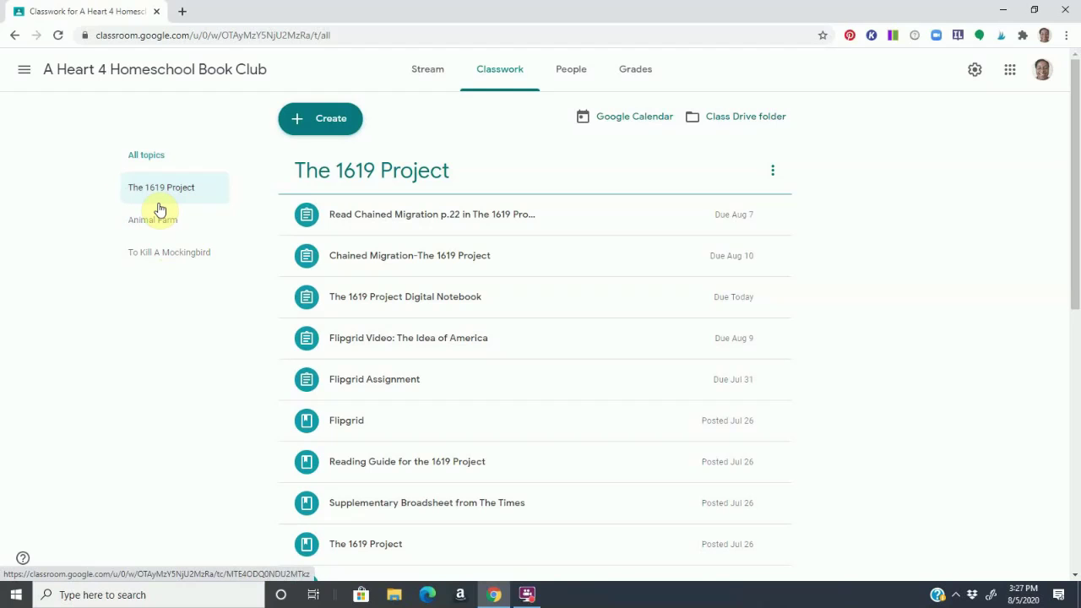
scroll(500, 482, down, 1)
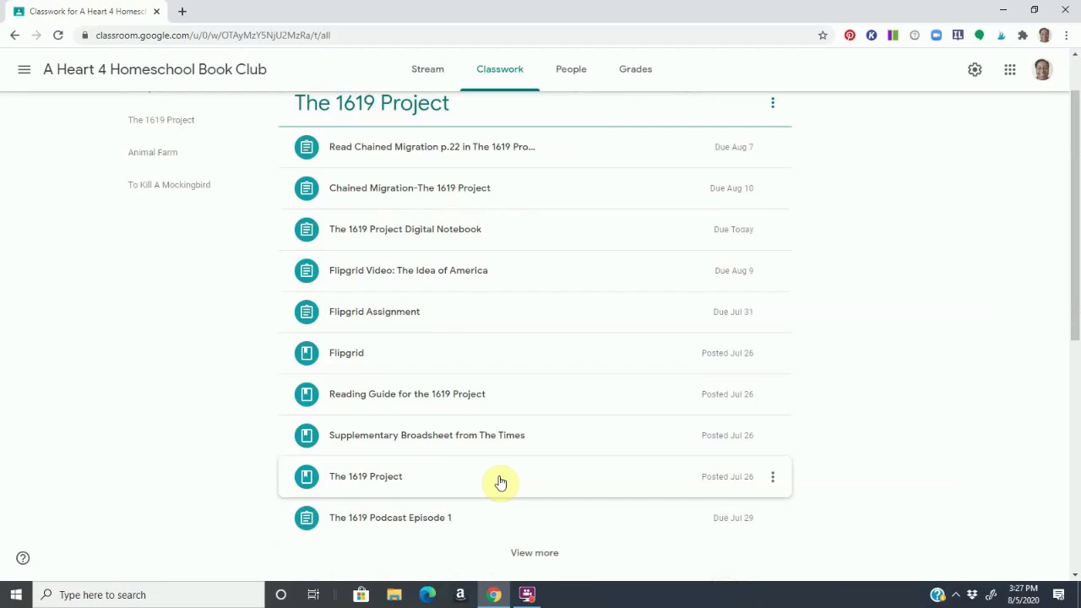
click(495, 484)
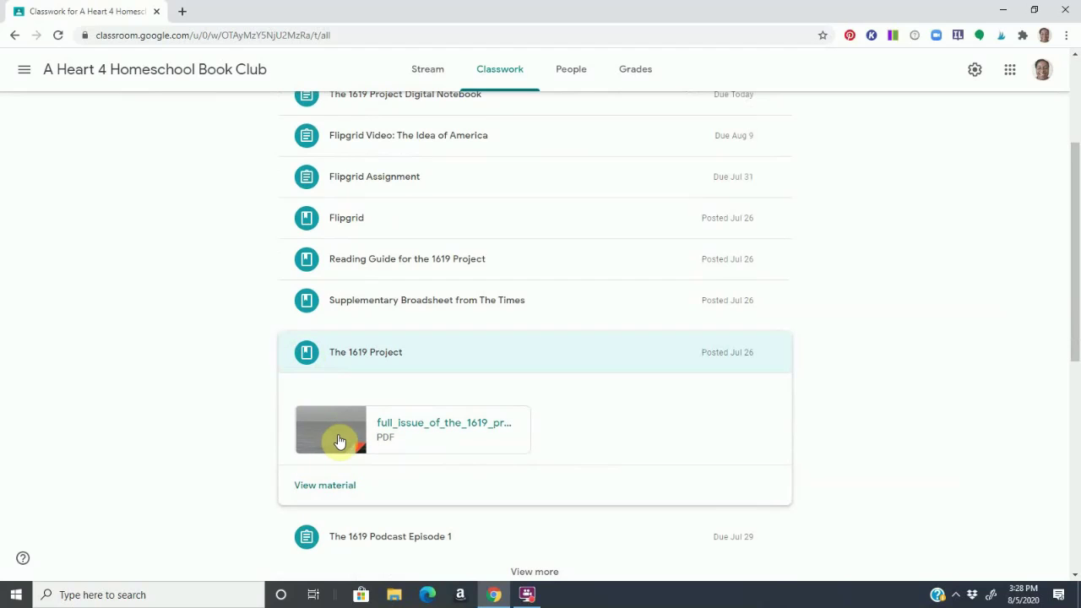
scroll(384, 449, down, 1)
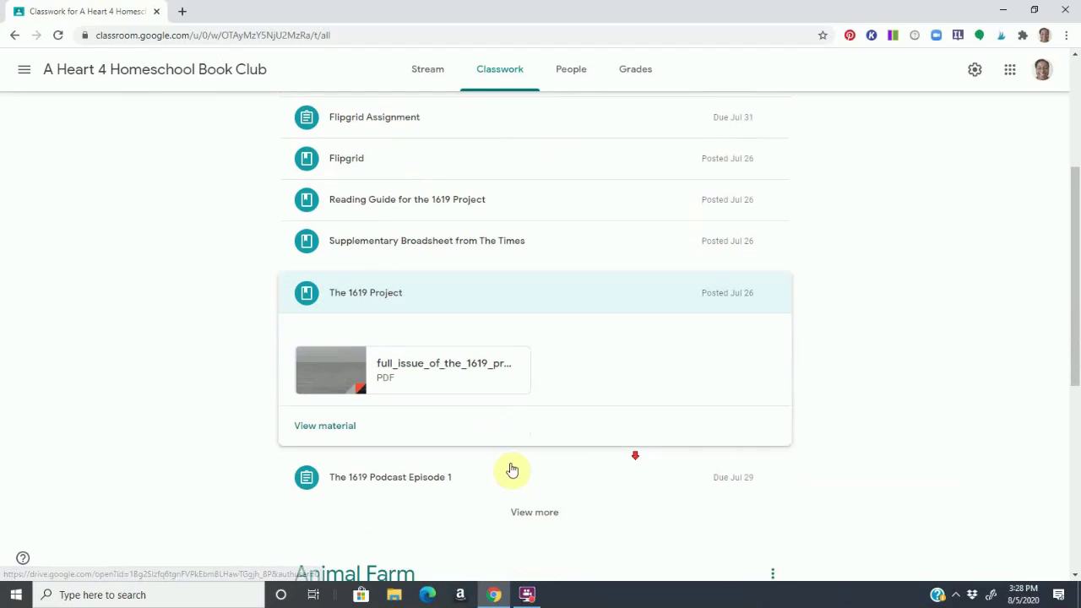
click(386, 479)
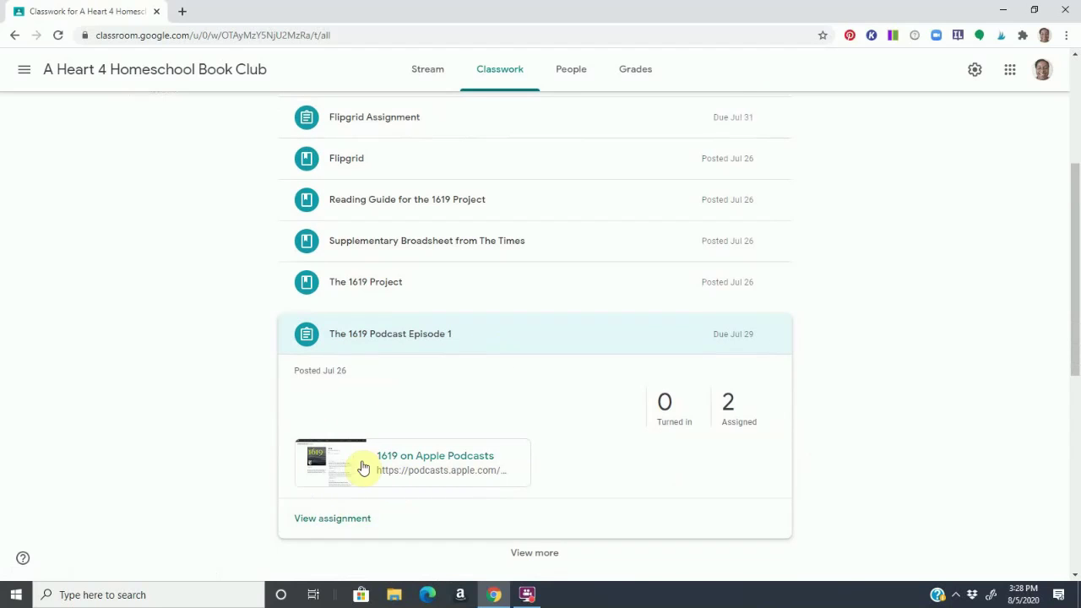
click(380, 283)
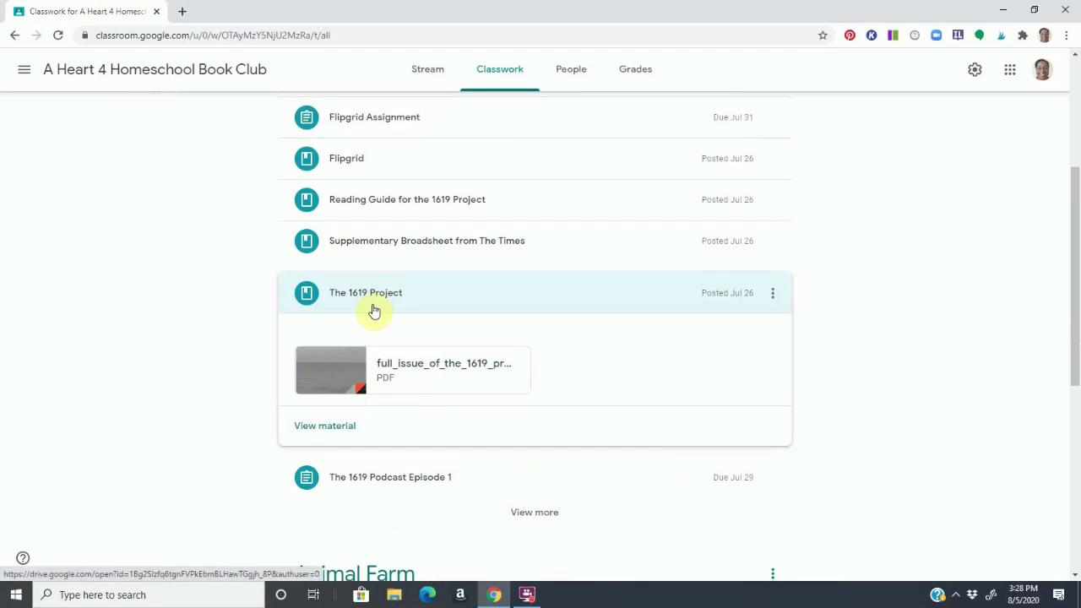
click(328, 429)
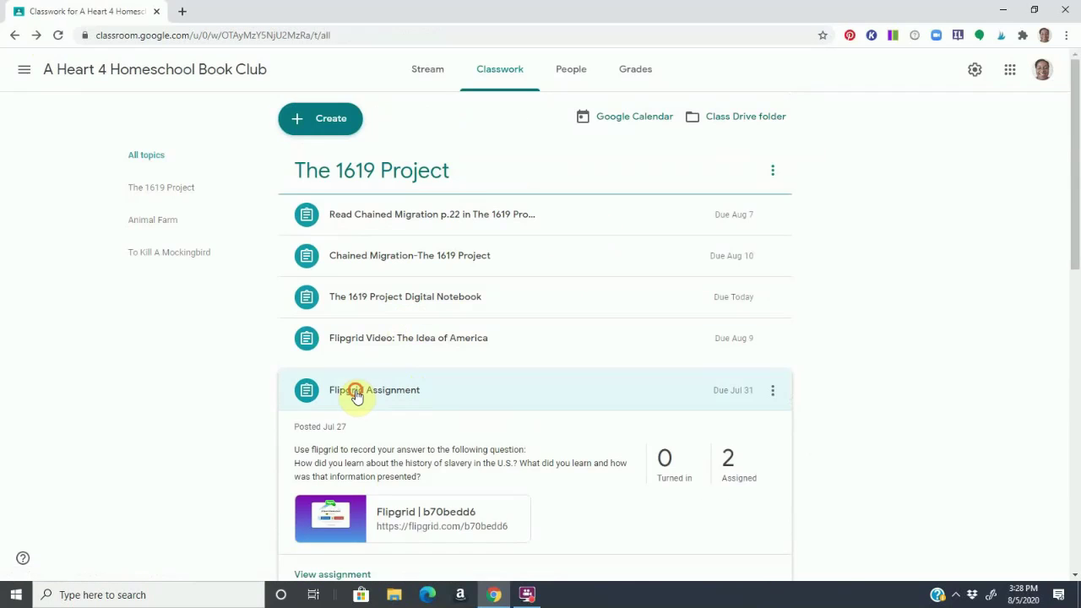
- Expand the Flipgrid Assignment to show its question, link and 0 of 2 turned in
click(356, 394)
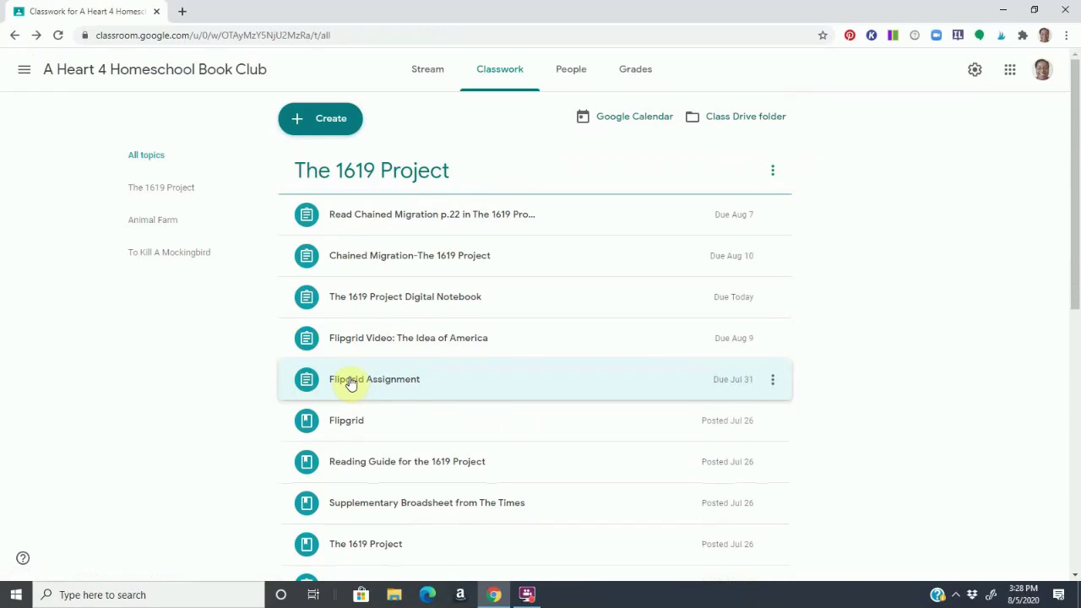
click(368, 388)
click(374, 389)
click(374, 391)
scroll(377, 534, down, 1)
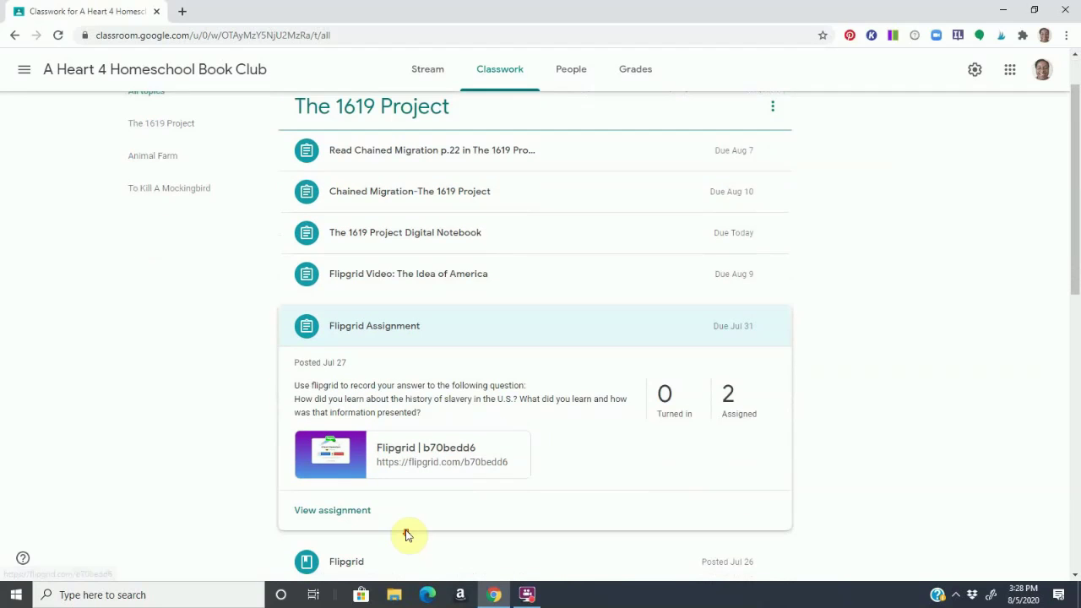
click(346, 512)
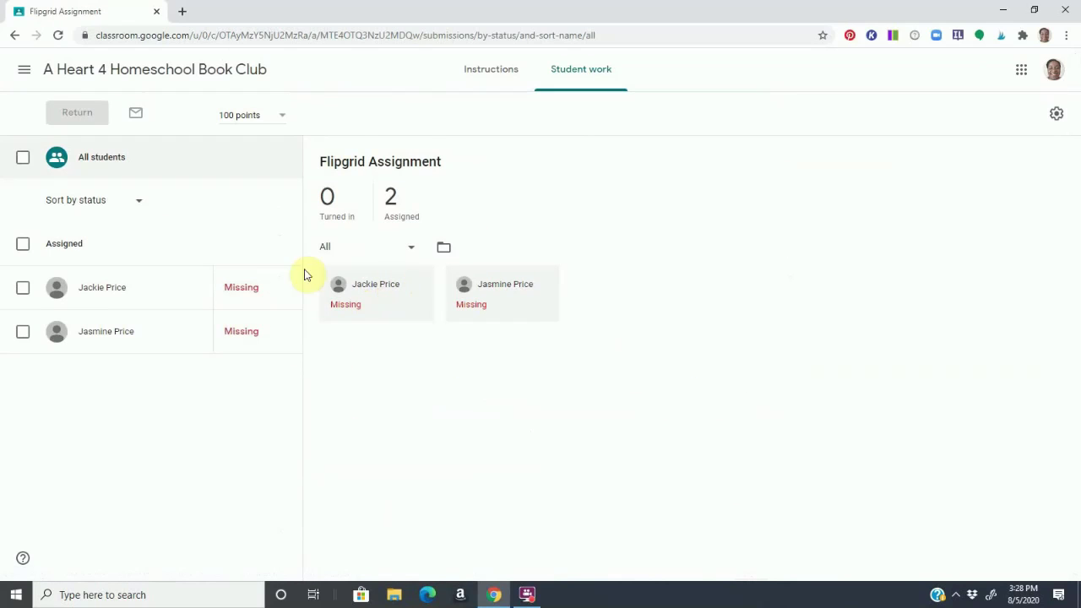
click(492, 75)
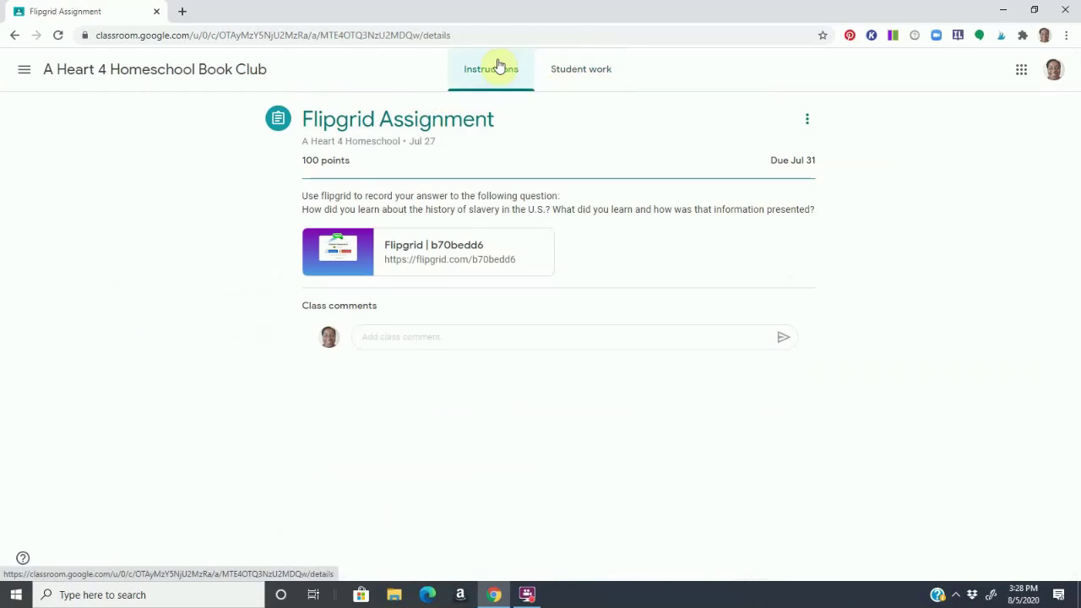
click(586, 74)
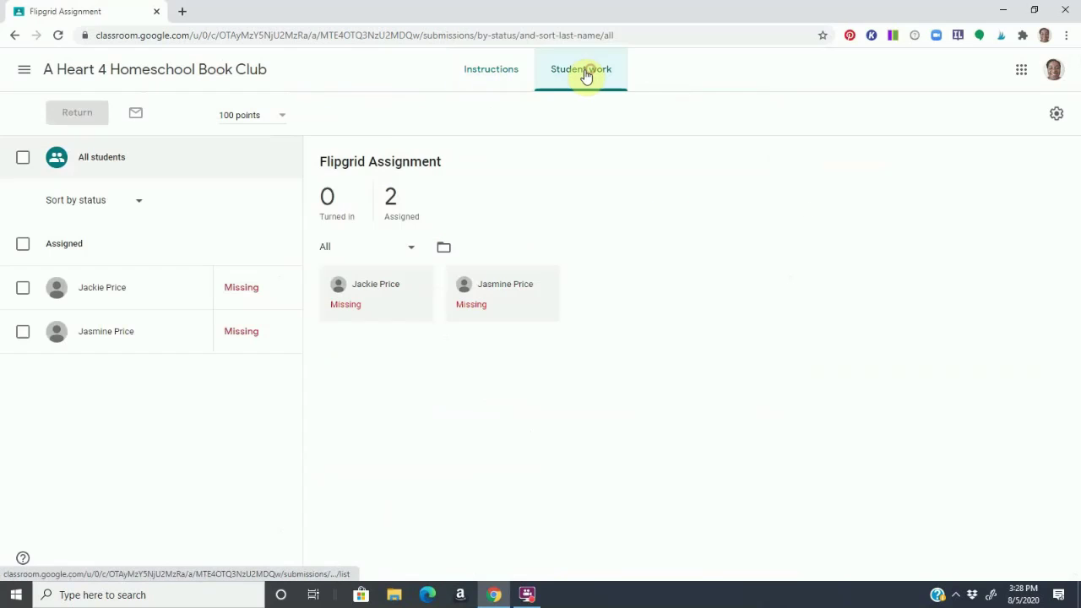
click(504, 74)
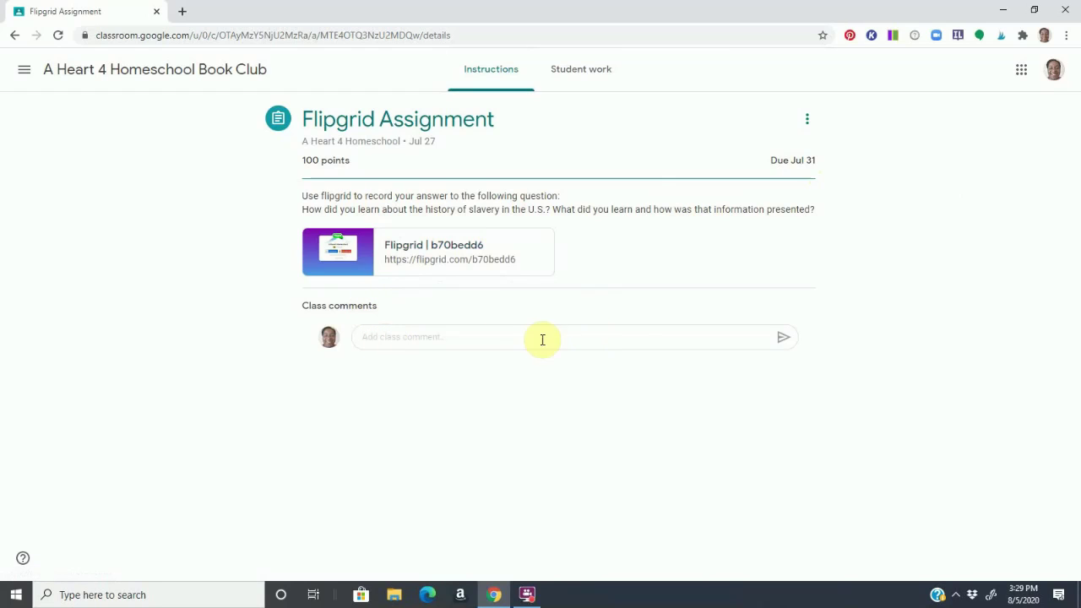
click(562, 71)
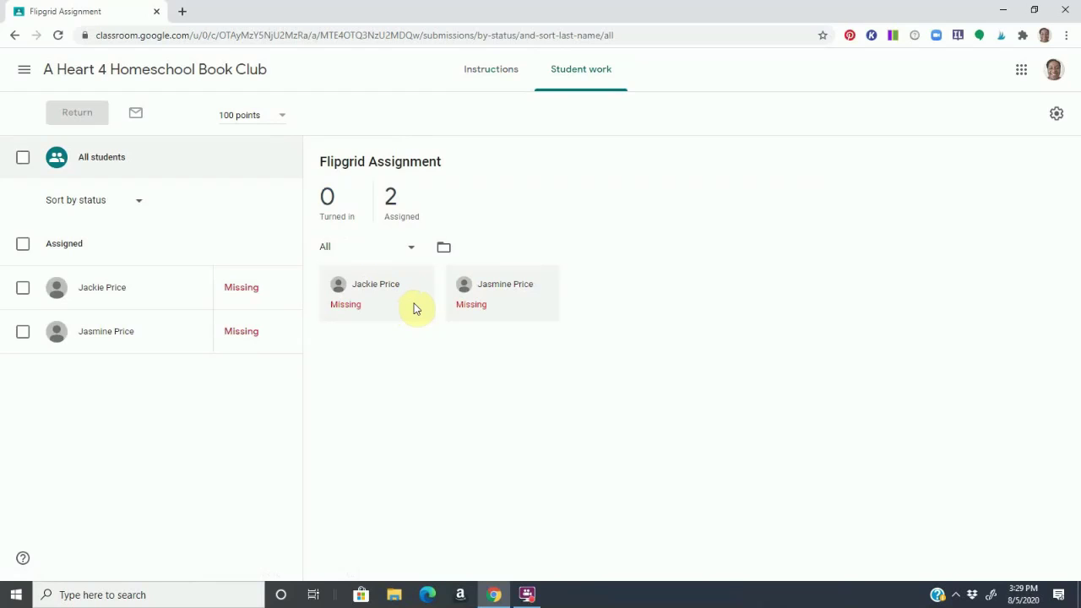
click(488, 84)
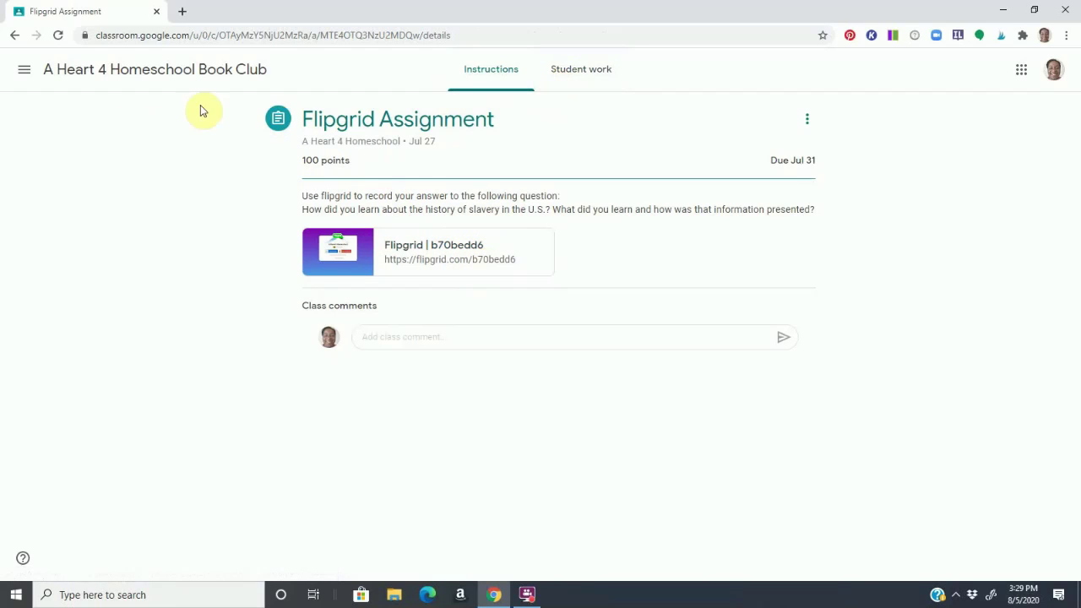
- Review The 1619 Project Digital Notebook assignment's instructions, then return to Classwork
key(alt+Left)
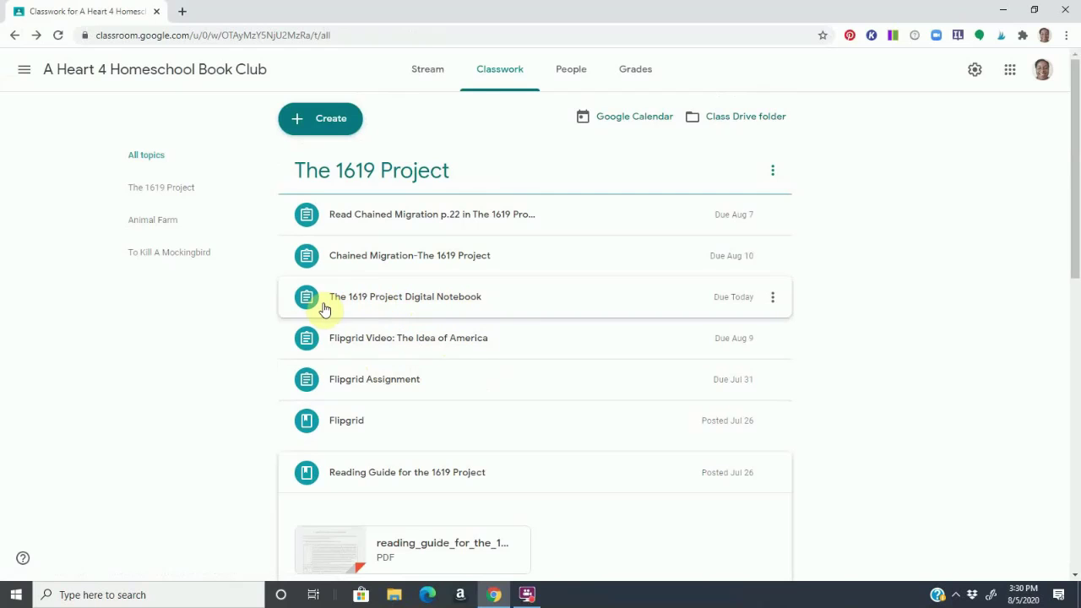
click(351, 296)
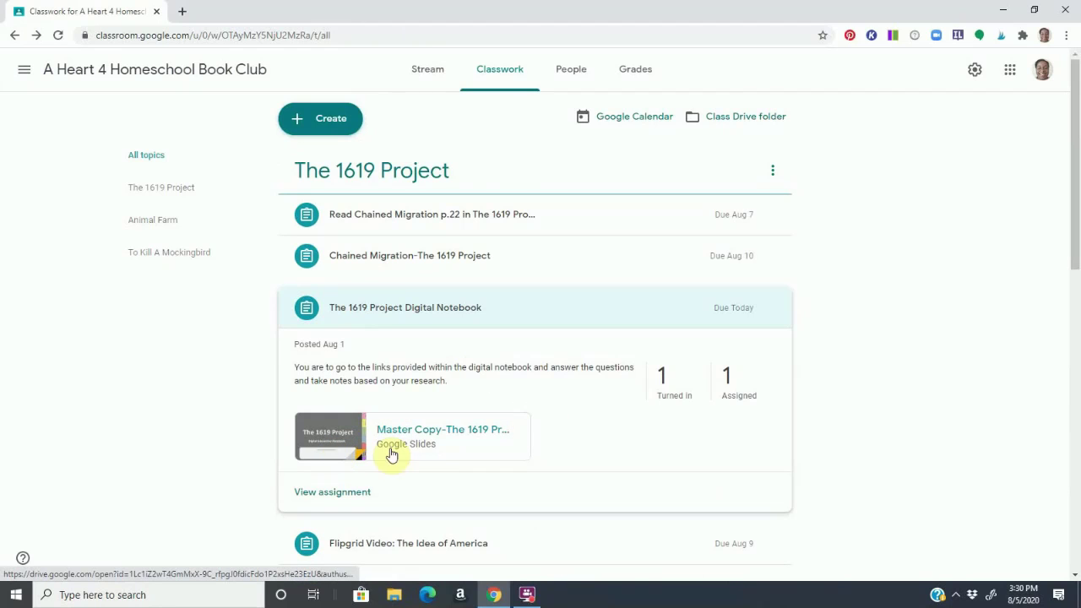
click(350, 498)
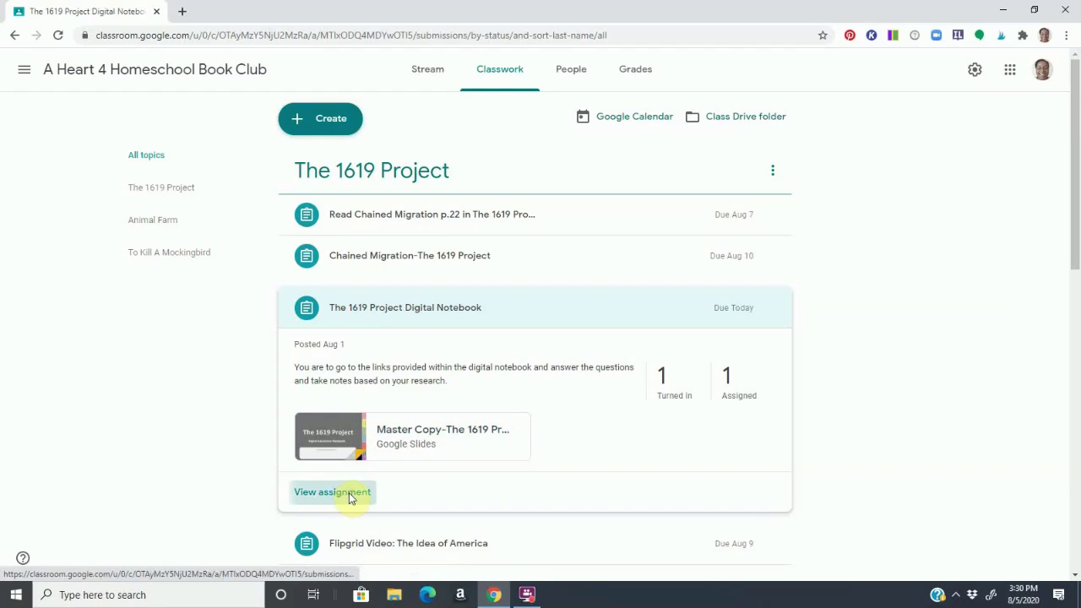
click(490, 81)
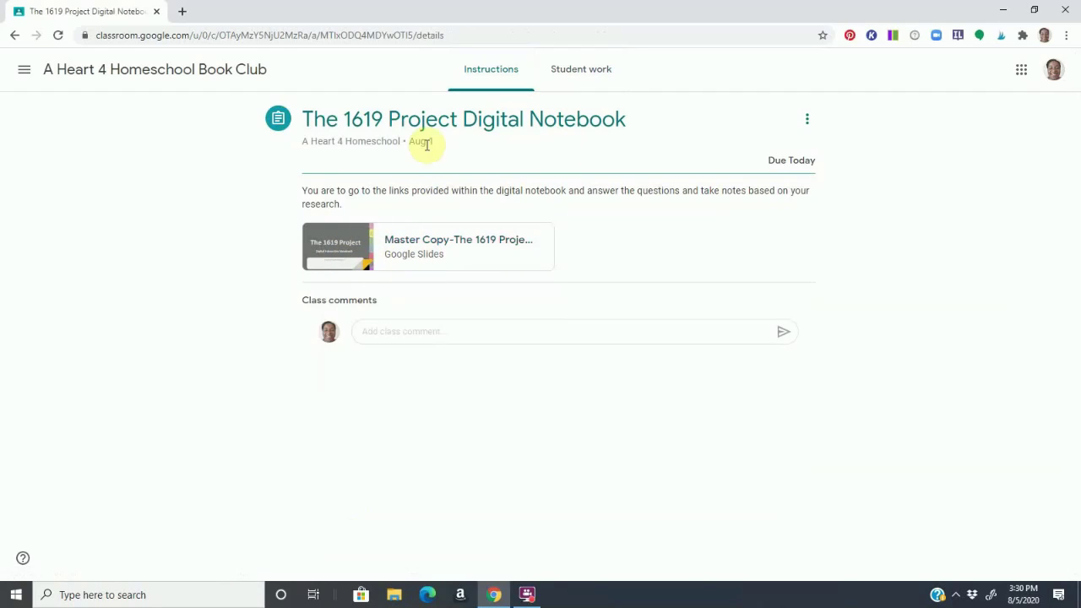
click(25, 73)
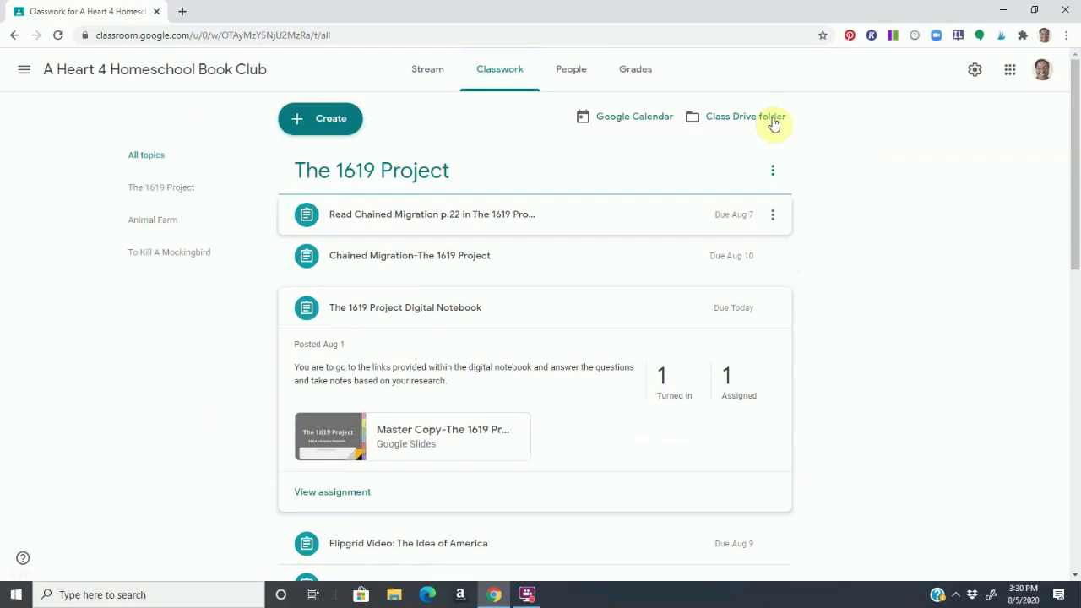
- Create a new blank assignment from the Create menu
click(300, 125)
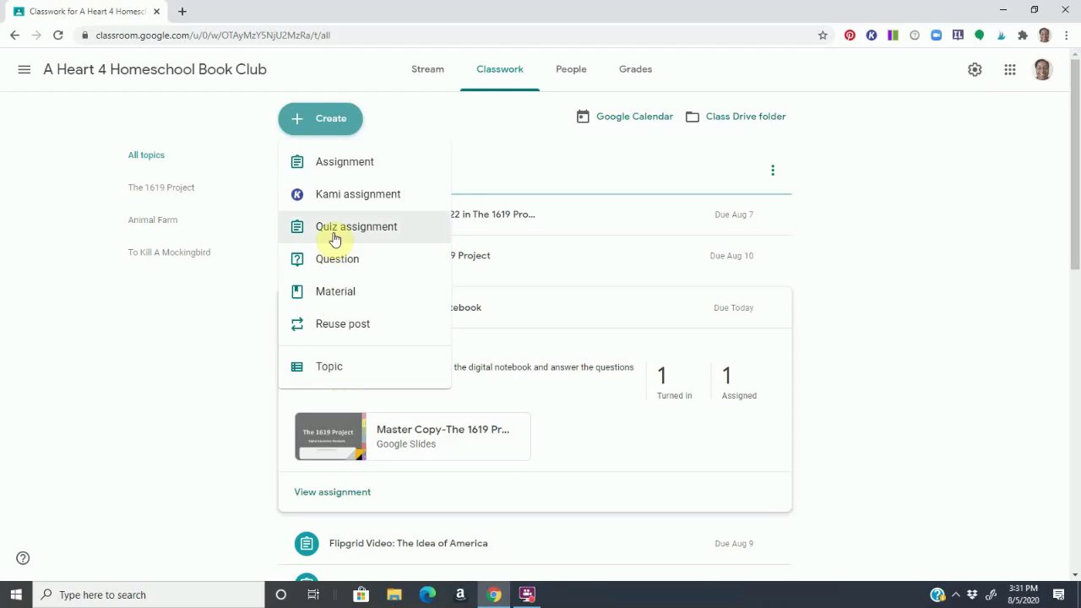
click(335, 168)
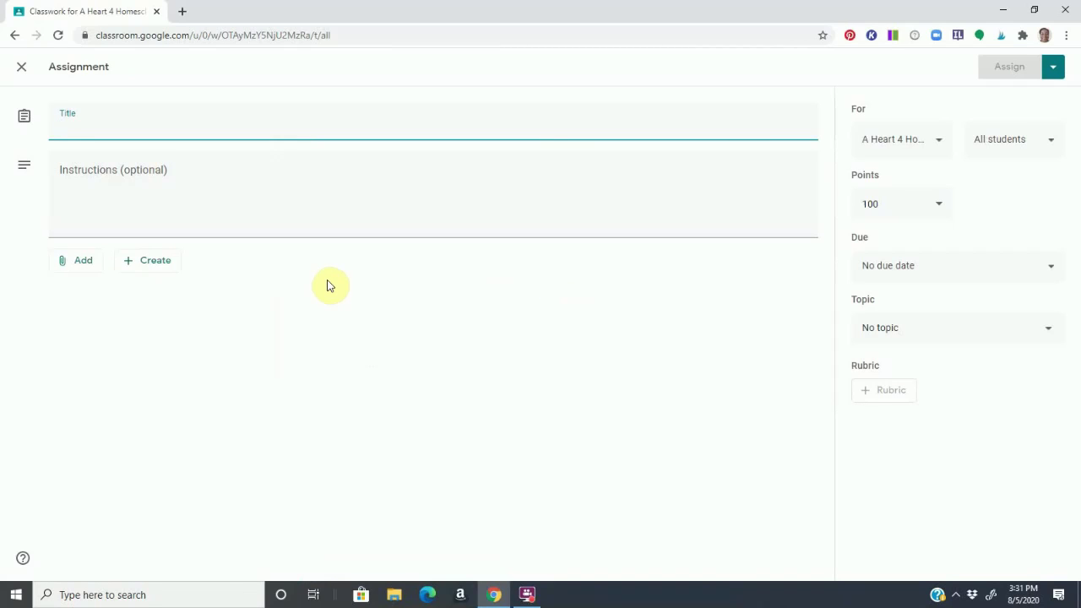
- Title it 'Chained Migration Blank Assignment' with instructions 'So this is just a blank assignment. Please disregard.'
text(The )
text(Chained MIgra)
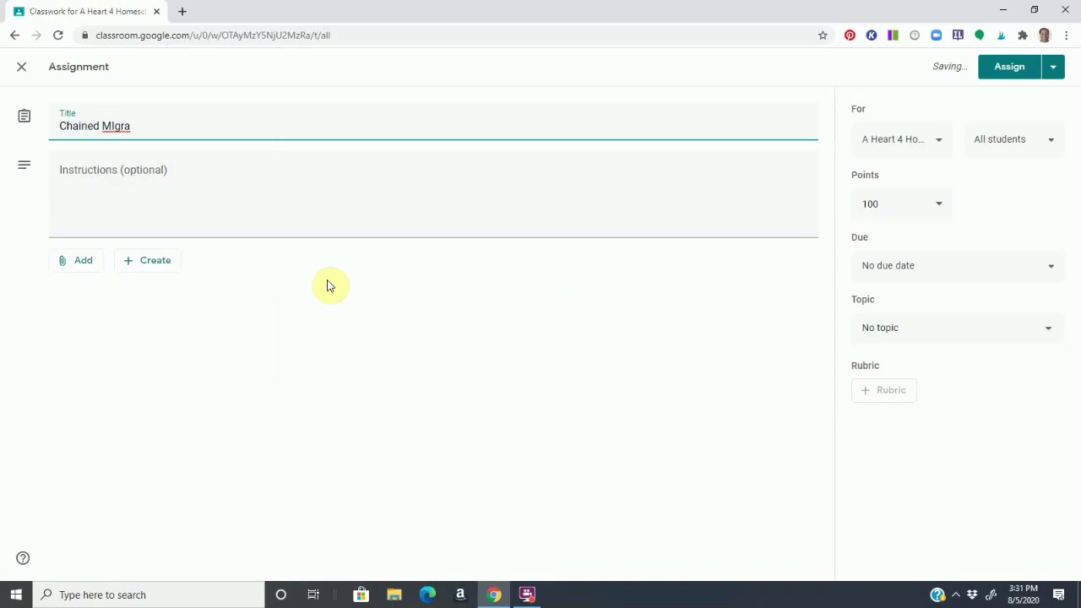
key(BackSpace)
key(BackSpace)
key(BackSpace)
key(BackSpace)
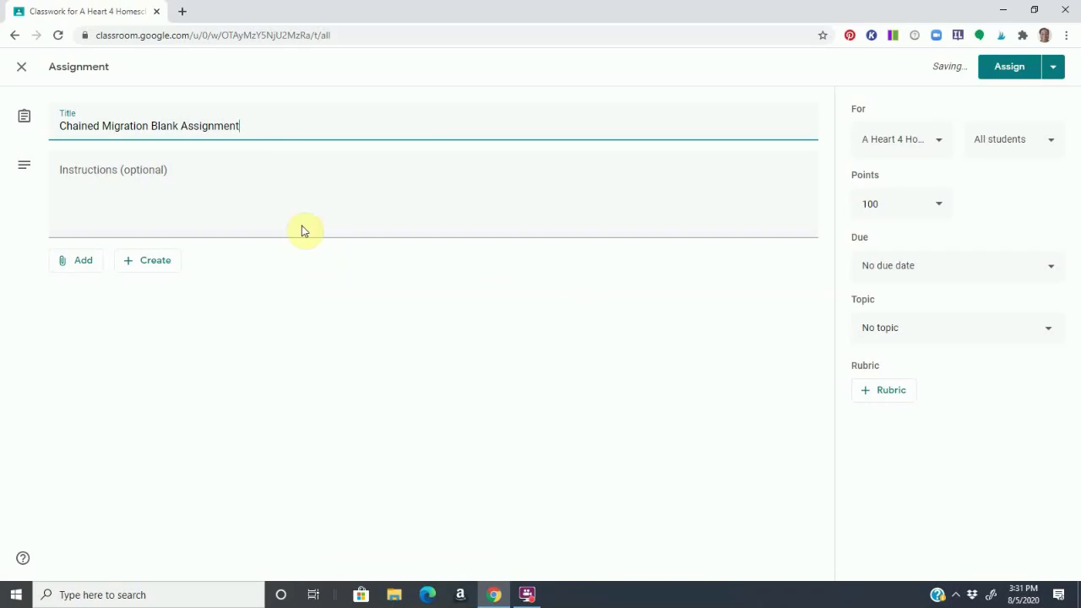
click(237, 185)
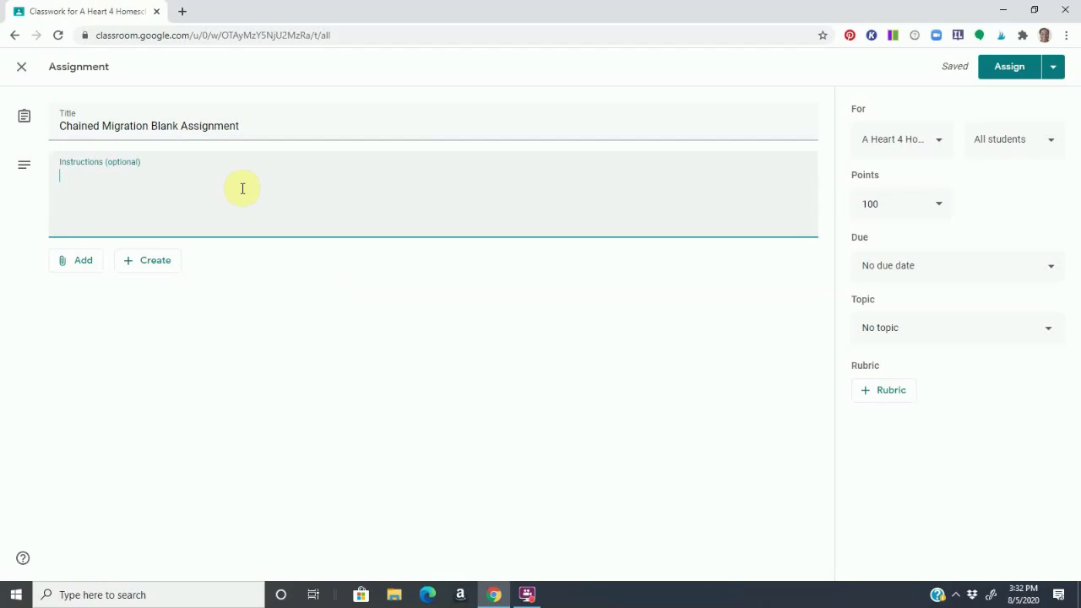
text(So this is just a blank assignment. Ple)
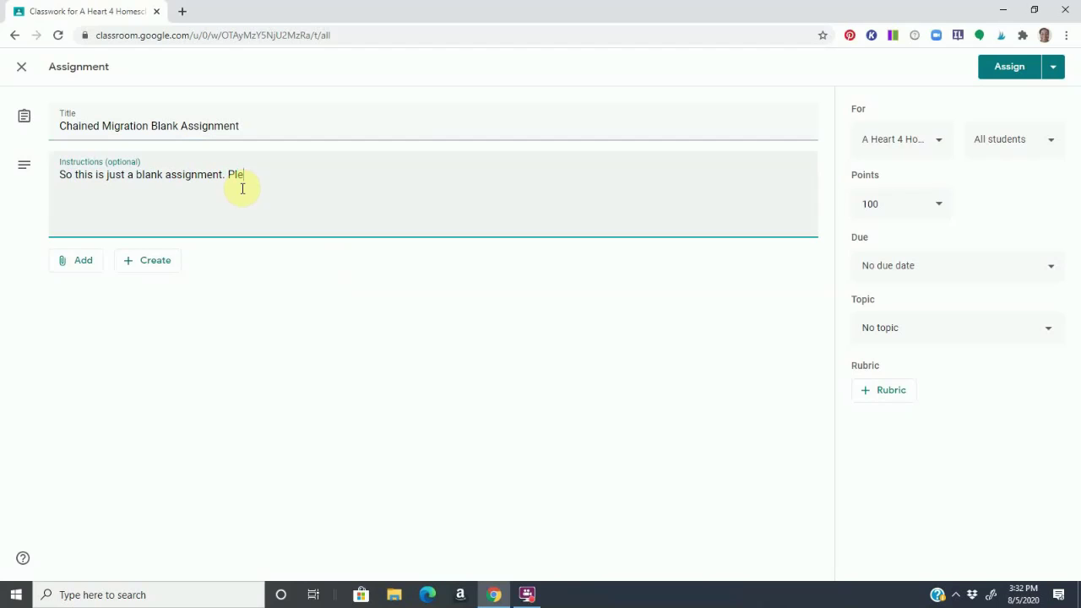
text(disregard.)
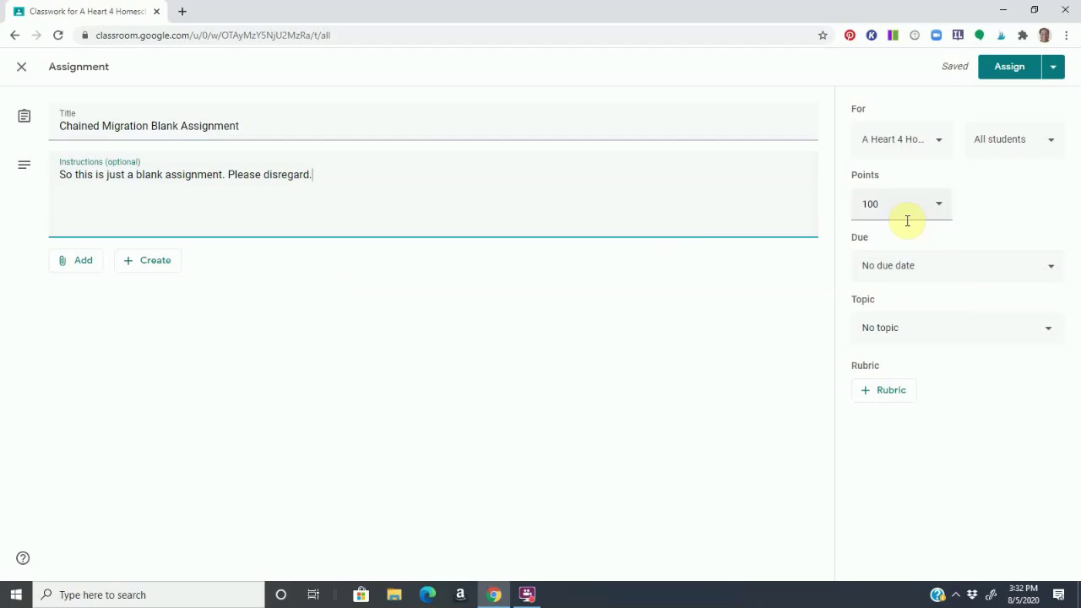
- Keep all students assigned and make the assignment ungraded
click(1048, 141)
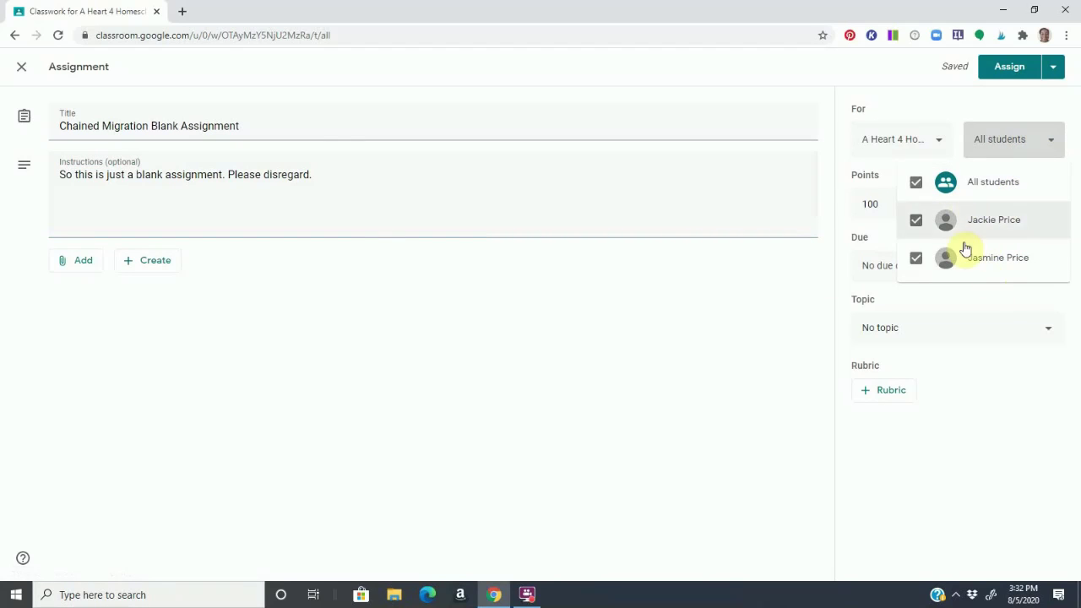
click(1047, 146)
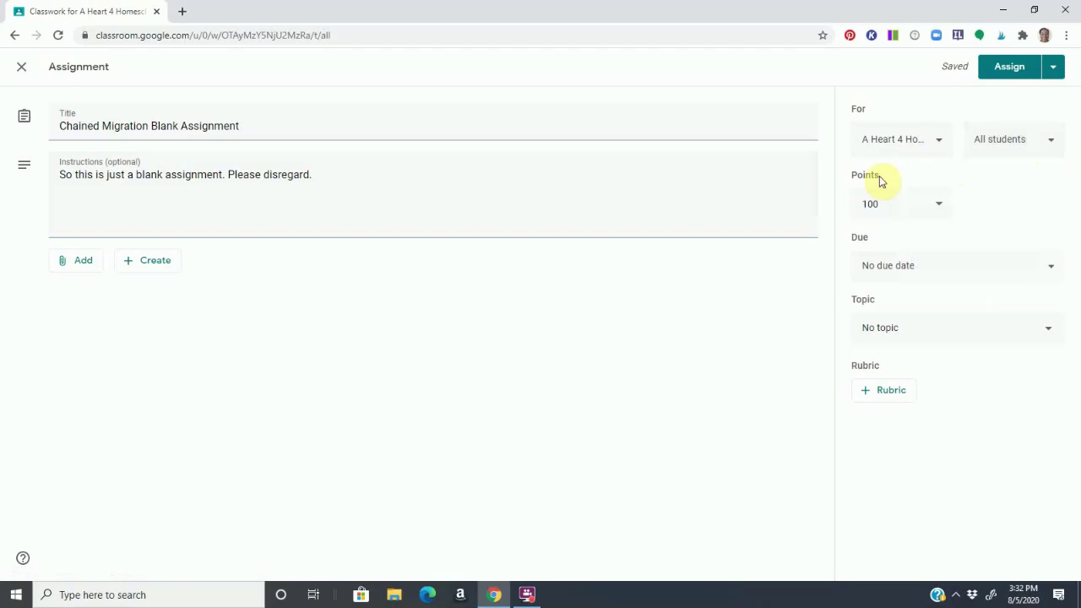
click(937, 209)
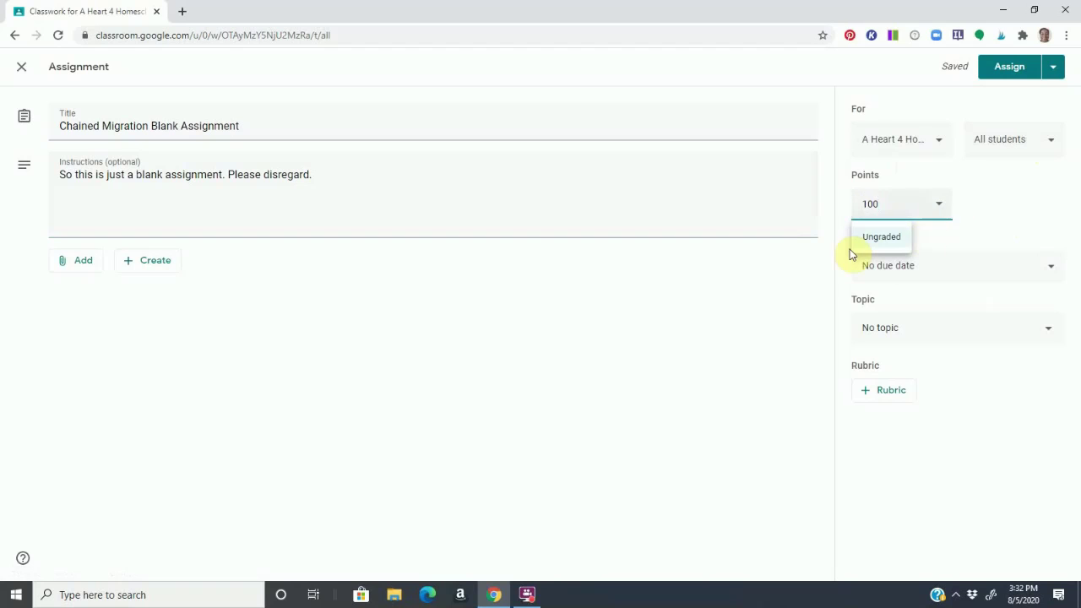
click(879, 238)
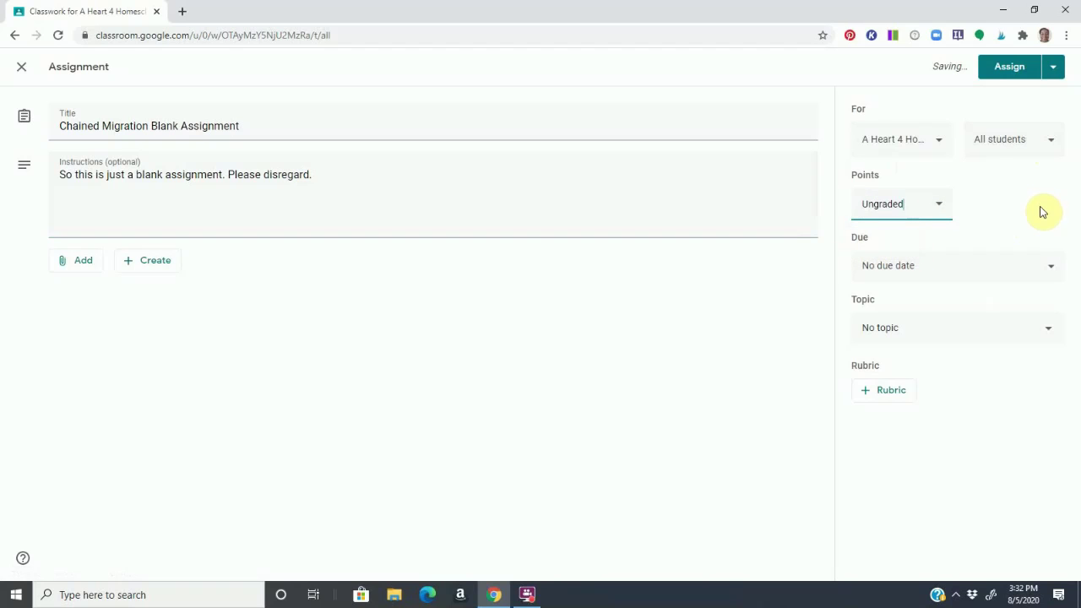
- Set the assignment due date to Fri, Aug 7 at 5:00 PM
click(1048, 271)
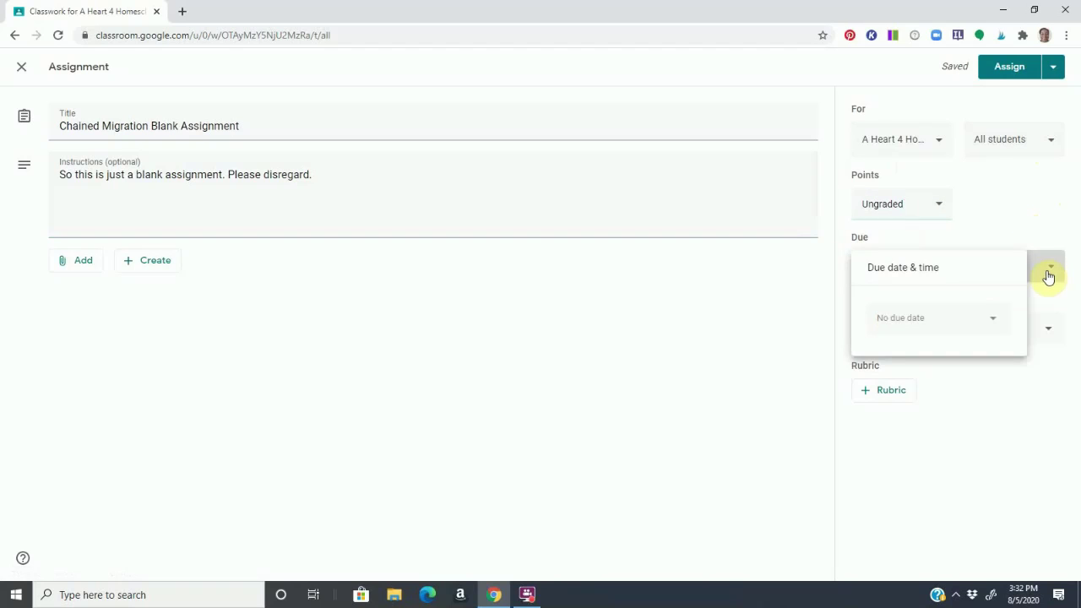
click(994, 322)
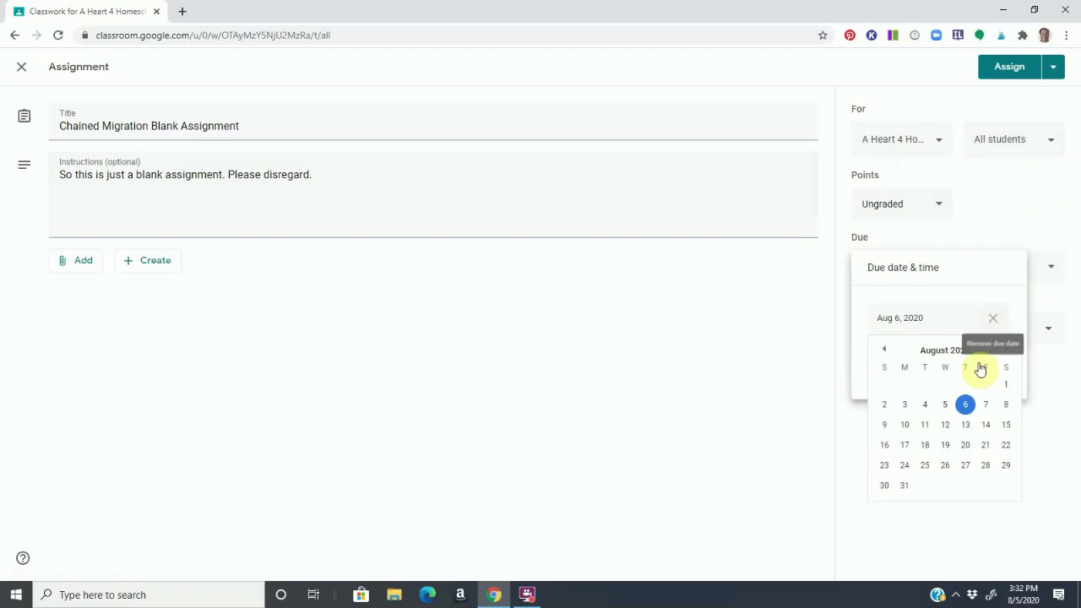
click(986, 407)
click(928, 369)
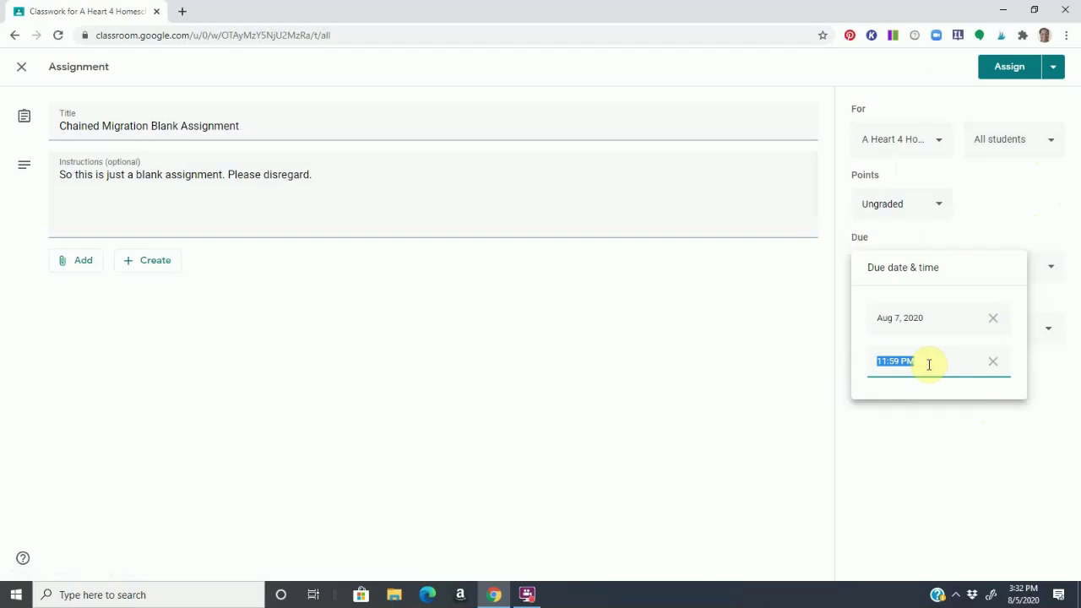
click(890, 361)
click(883, 361)
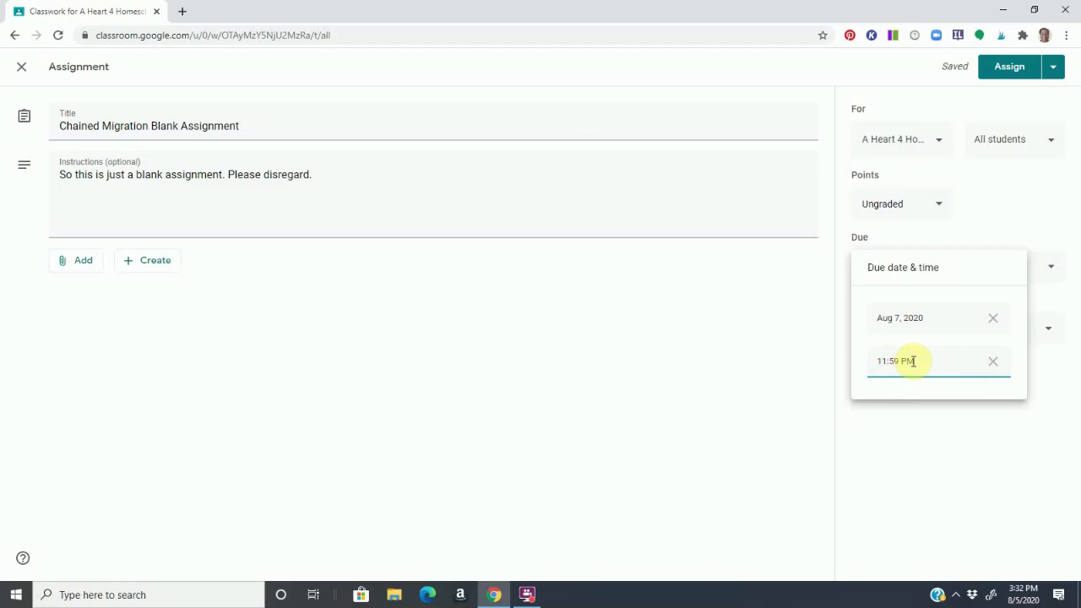
key(BackSpace)
key(BackSpace)
text(5)
key(Return)
- Create a new topic named '1776 Campaign' for the assignment
click(1041, 331)
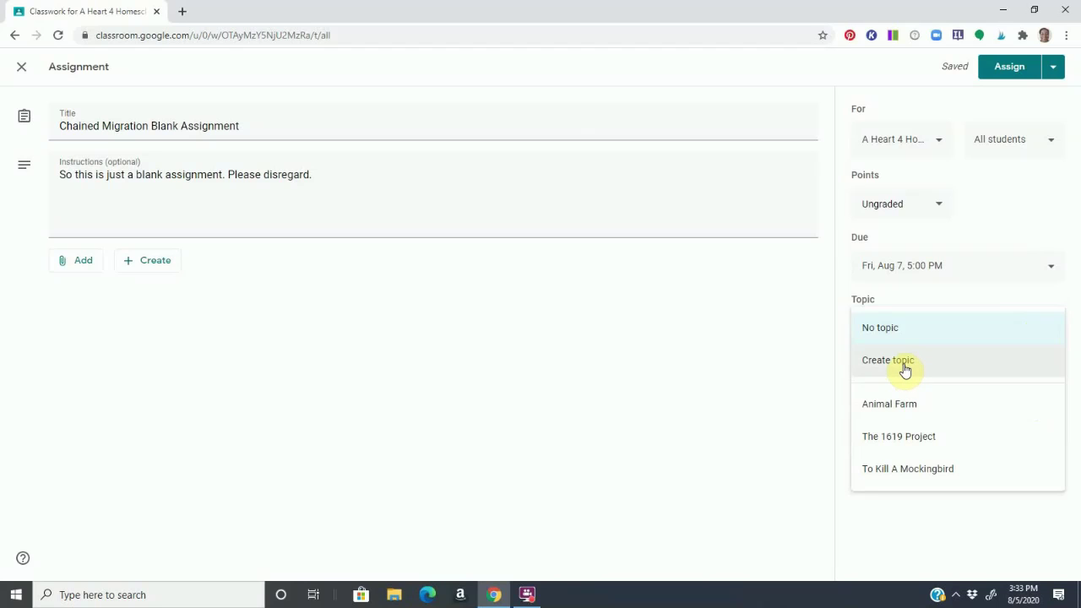
click(904, 370)
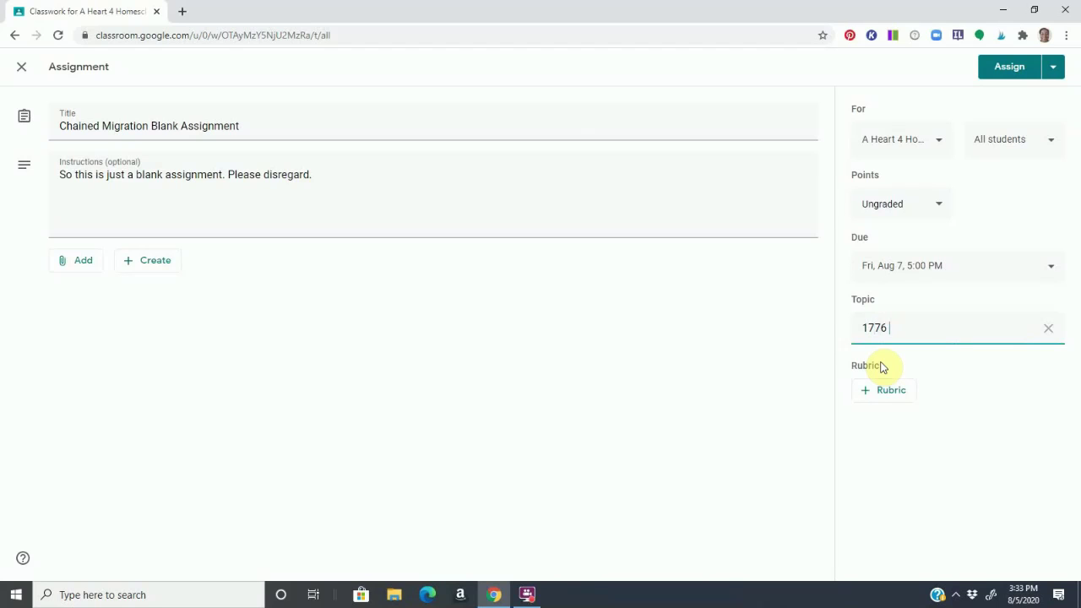
text(1776 Campaign)
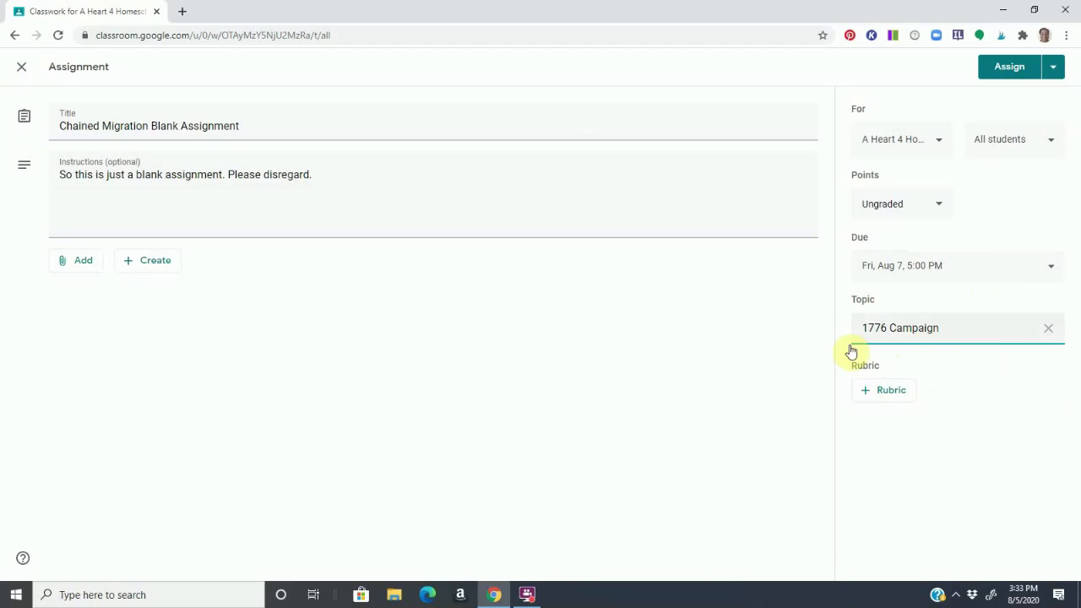
click(874, 396)
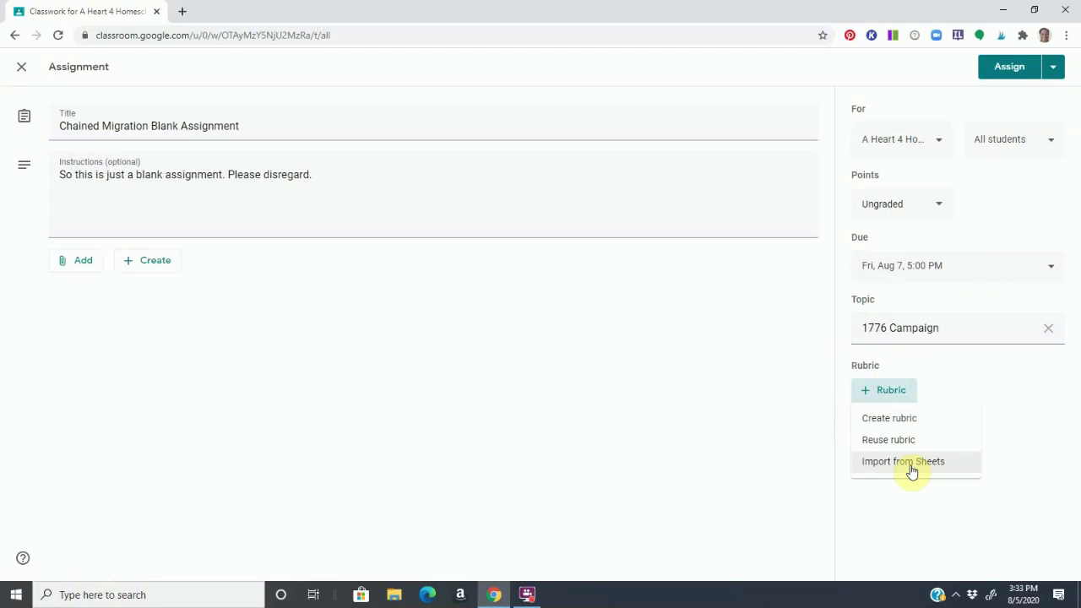
click(955, 375)
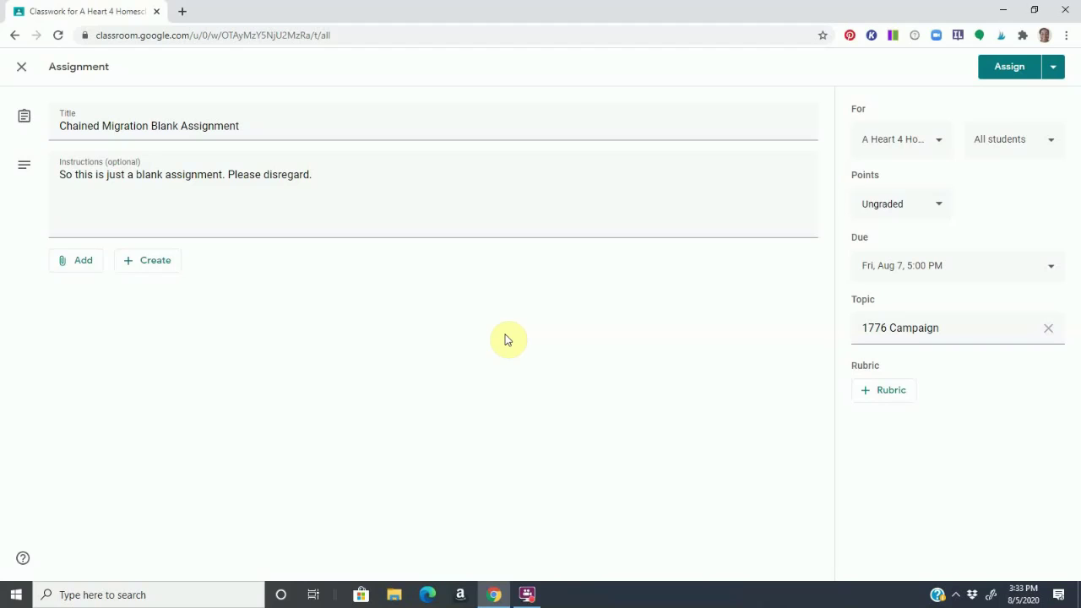
click(91, 267)
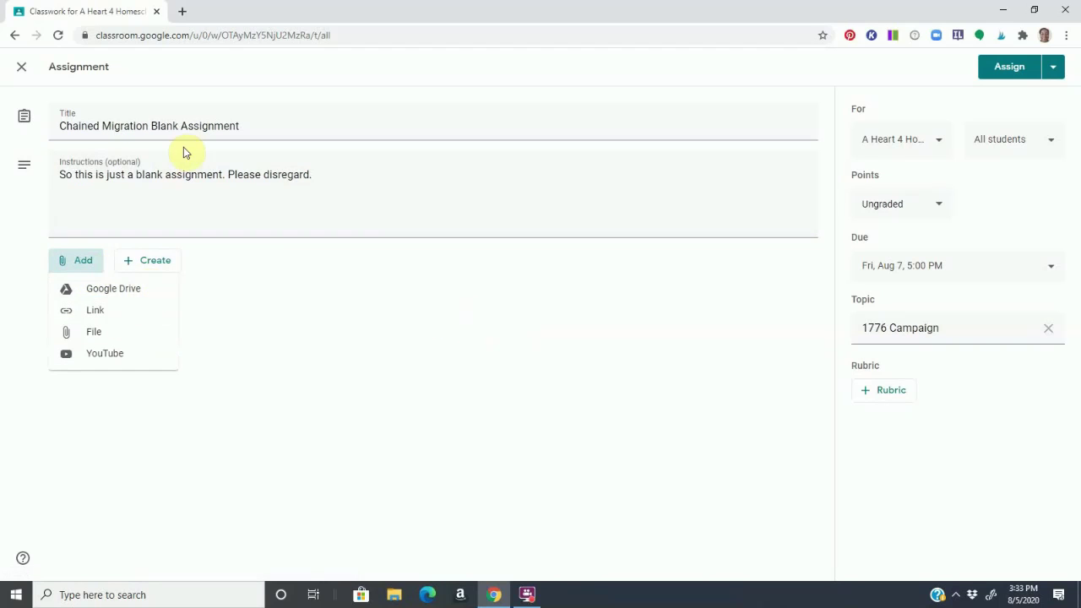
click(131, 359)
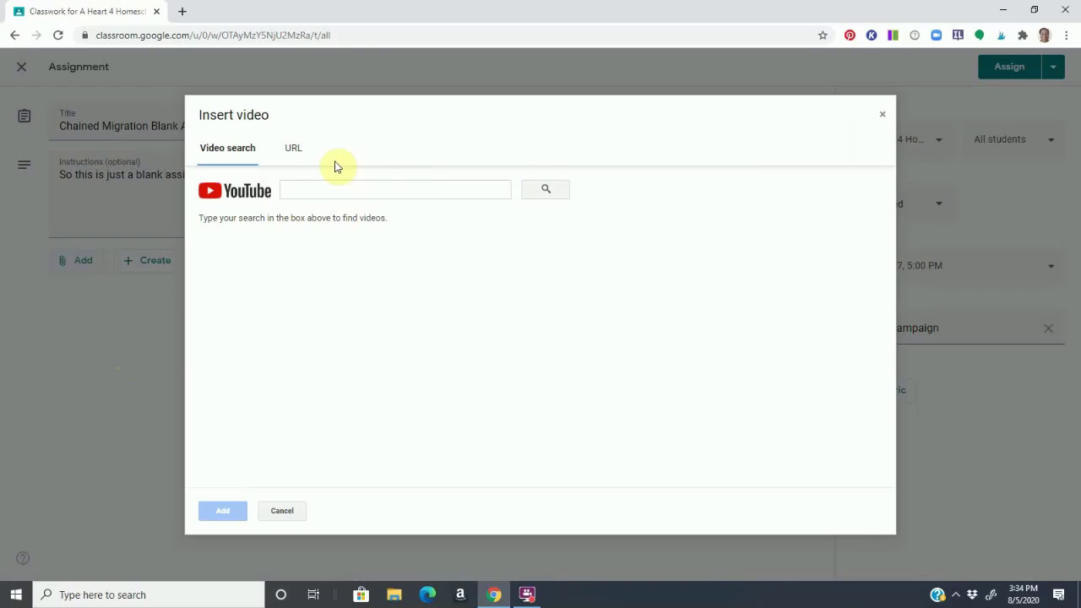
click(290, 151)
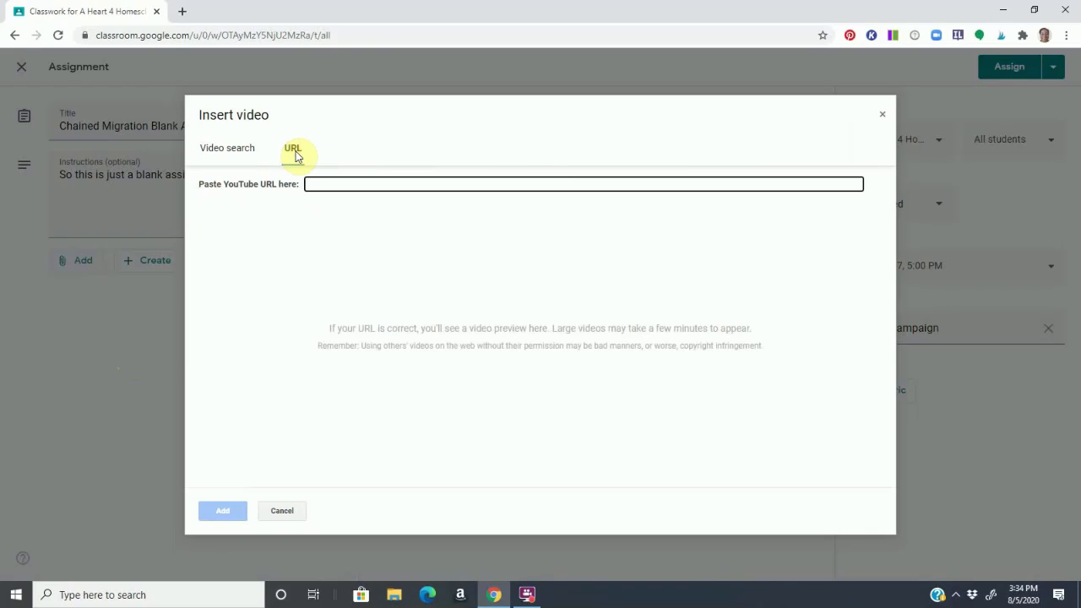
click(883, 114)
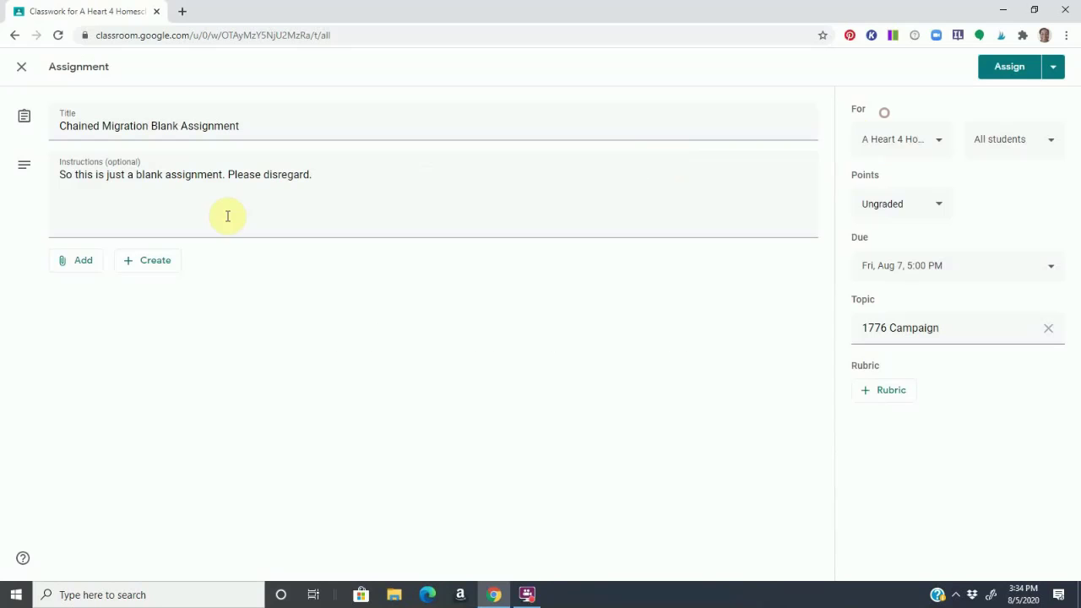
click(89, 268)
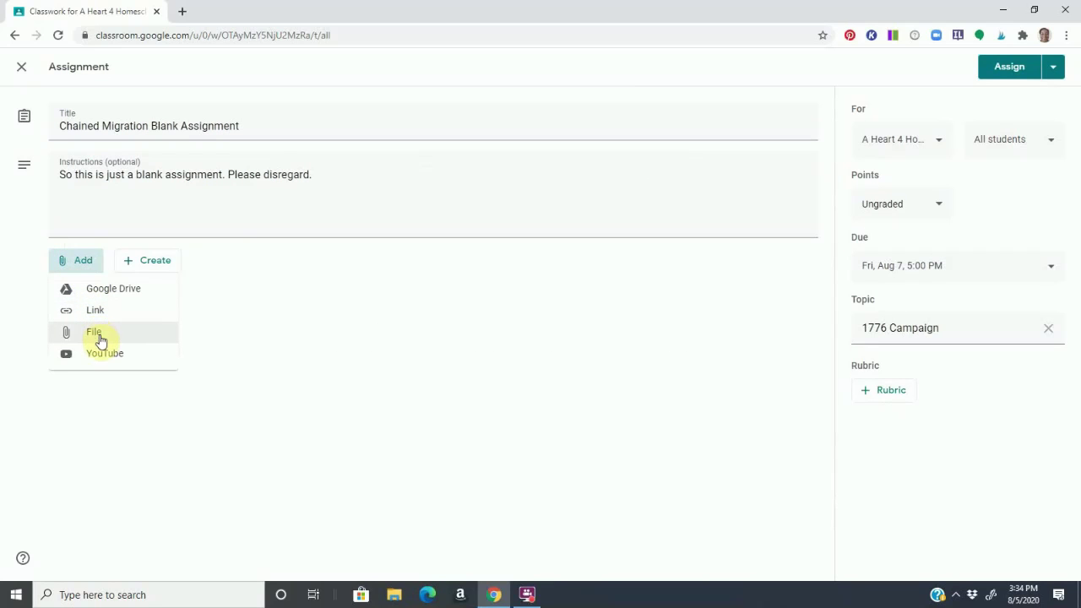
click(95, 336)
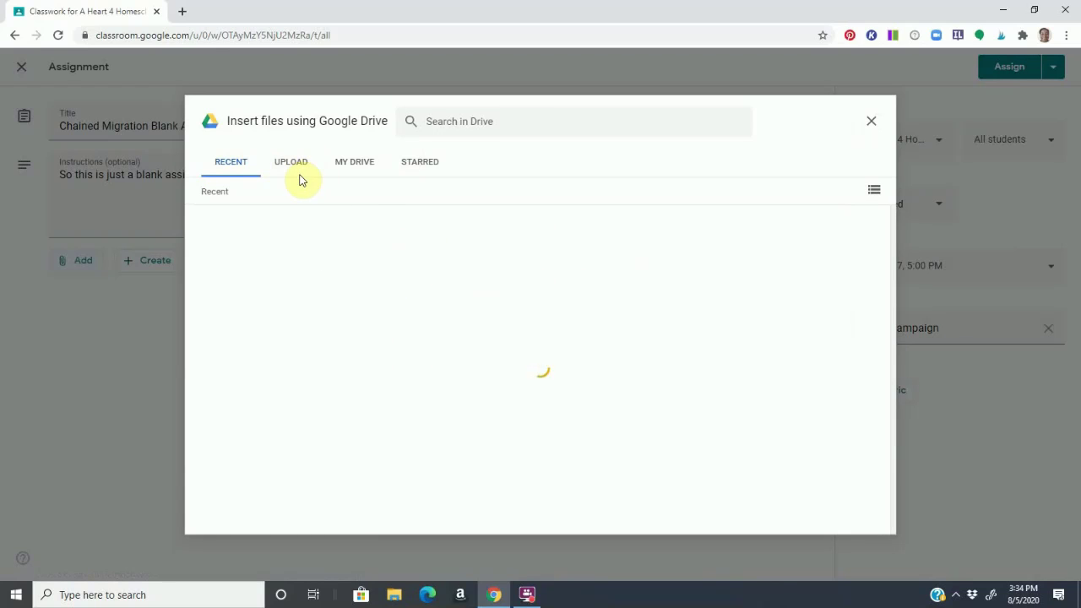
click(871, 123)
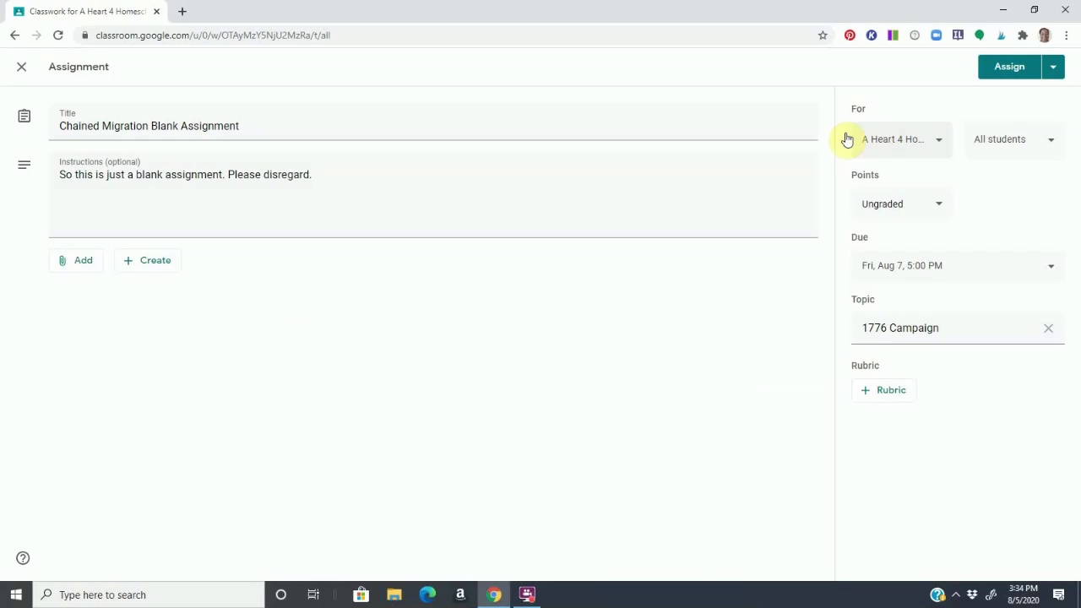
- Attach the Google Slides file 'Chained Migration-The 1619 Project' from Google Drive
click(77, 262)
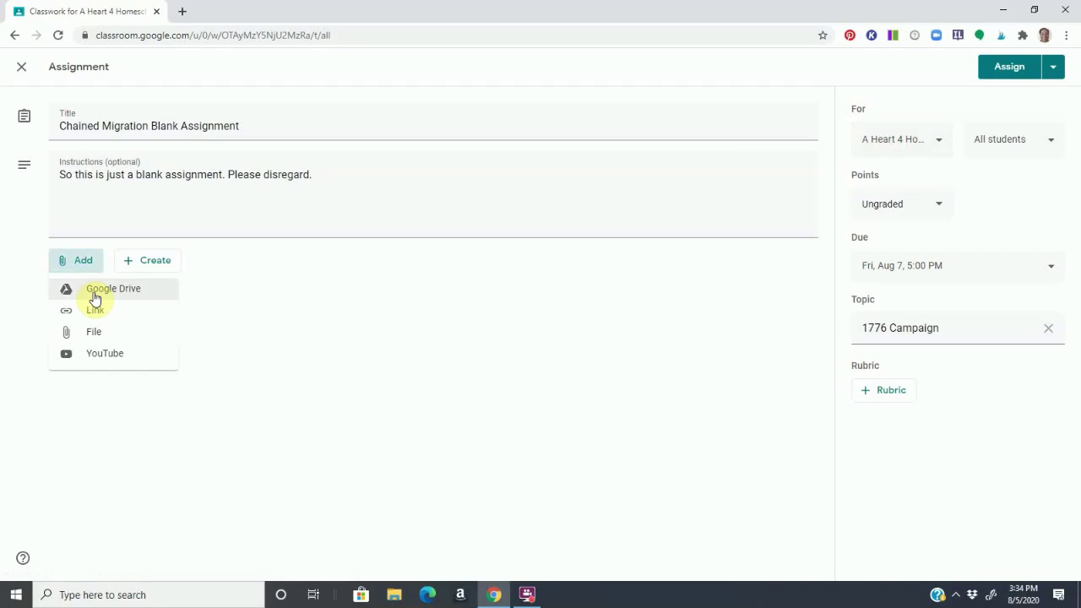
click(93, 293)
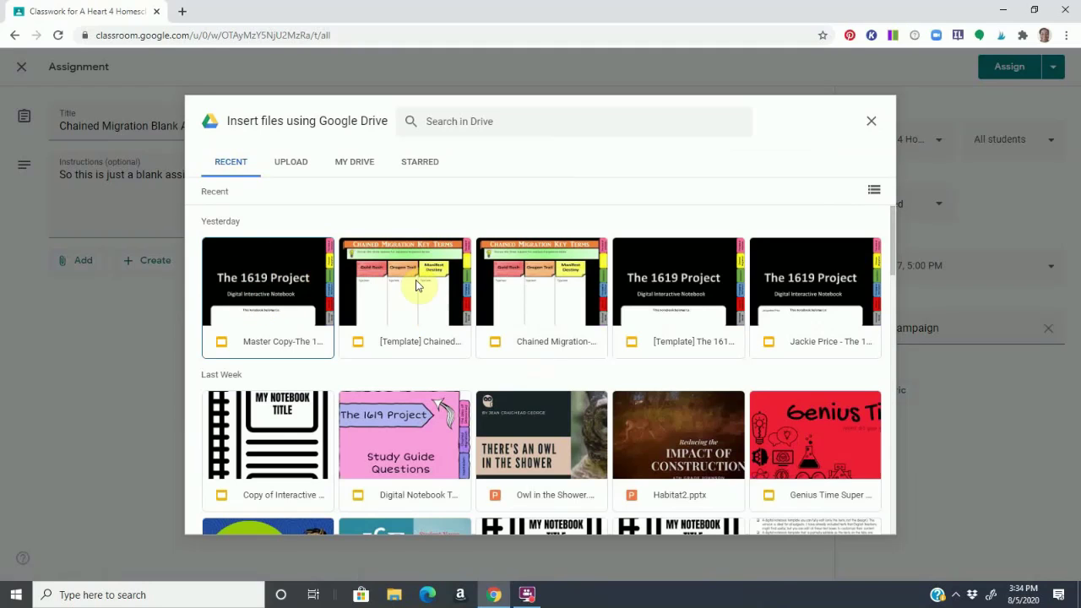
scroll(422, 361, down, 3)
scroll(580, 306, up, 3)
click(537, 282)
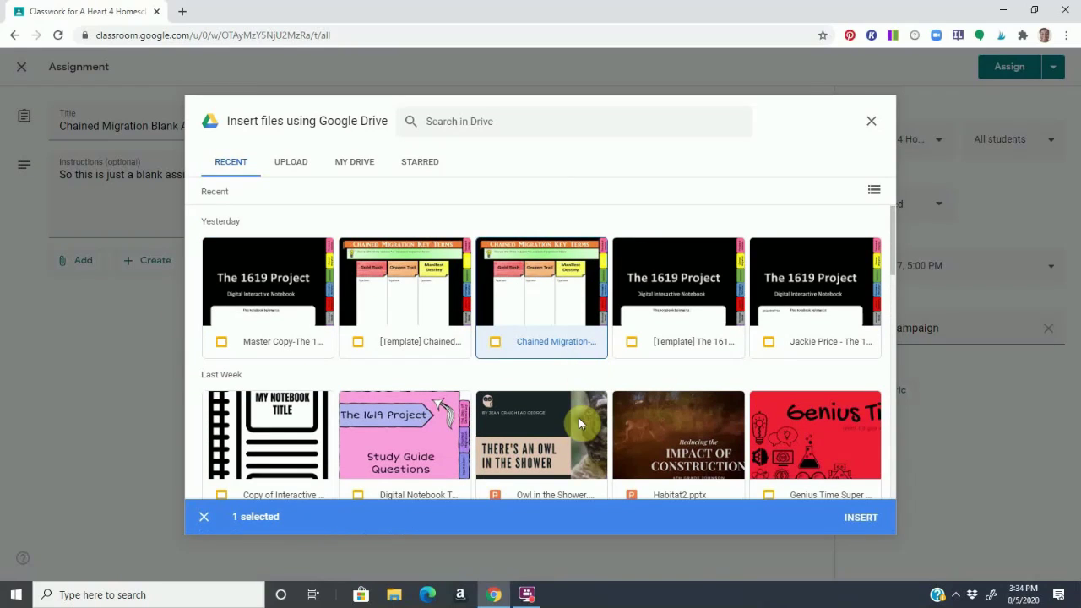
click(861, 519)
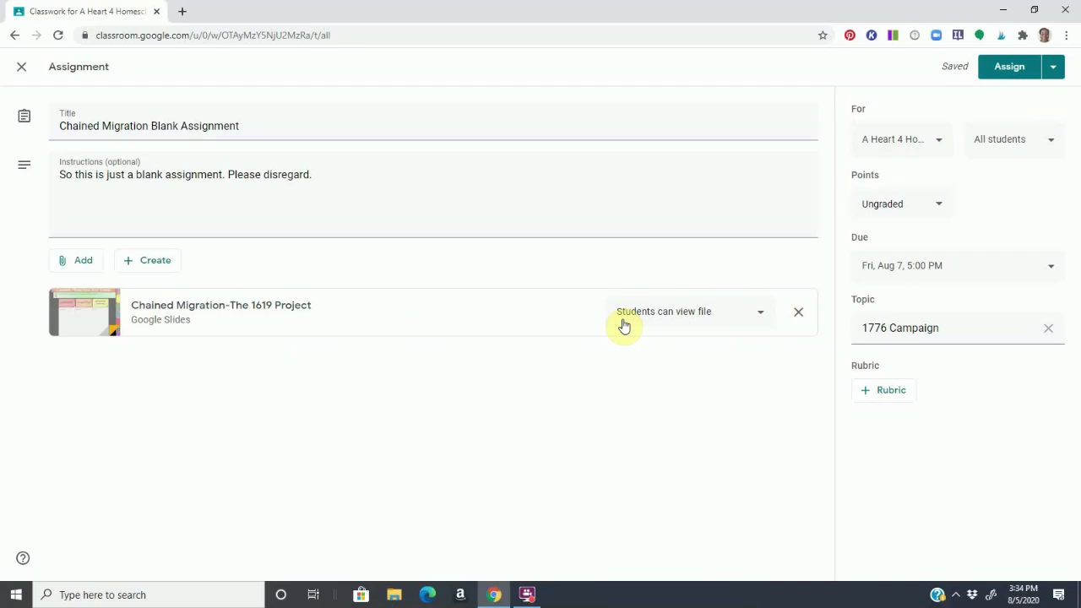
- Switch the Chained Migration slides attachment from view-only to 'Make a copy for each student'
click(763, 318)
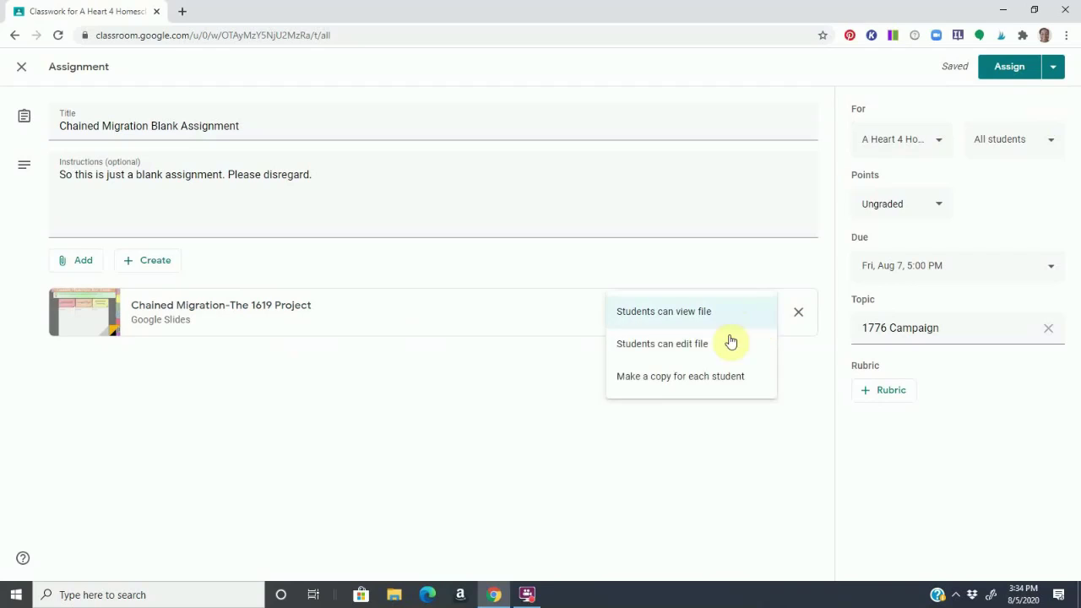
click(655, 377)
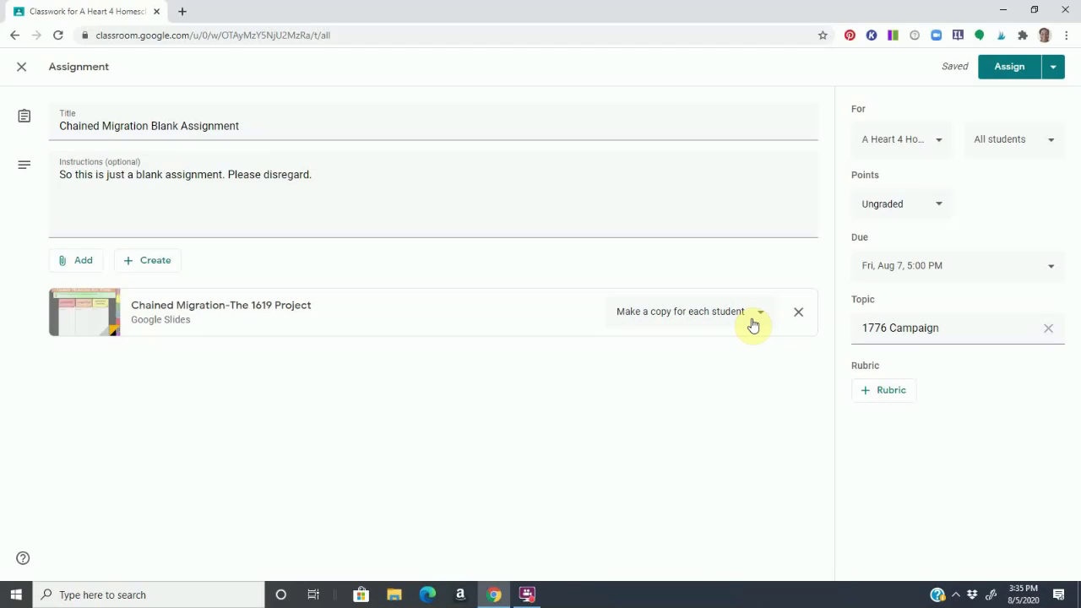
click(762, 319)
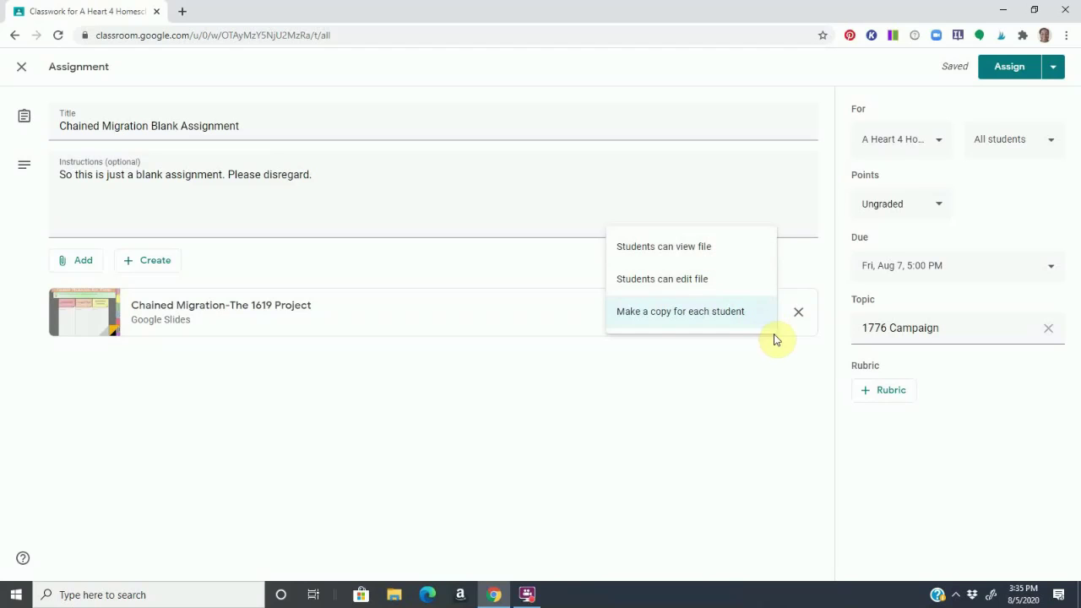
click(776, 340)
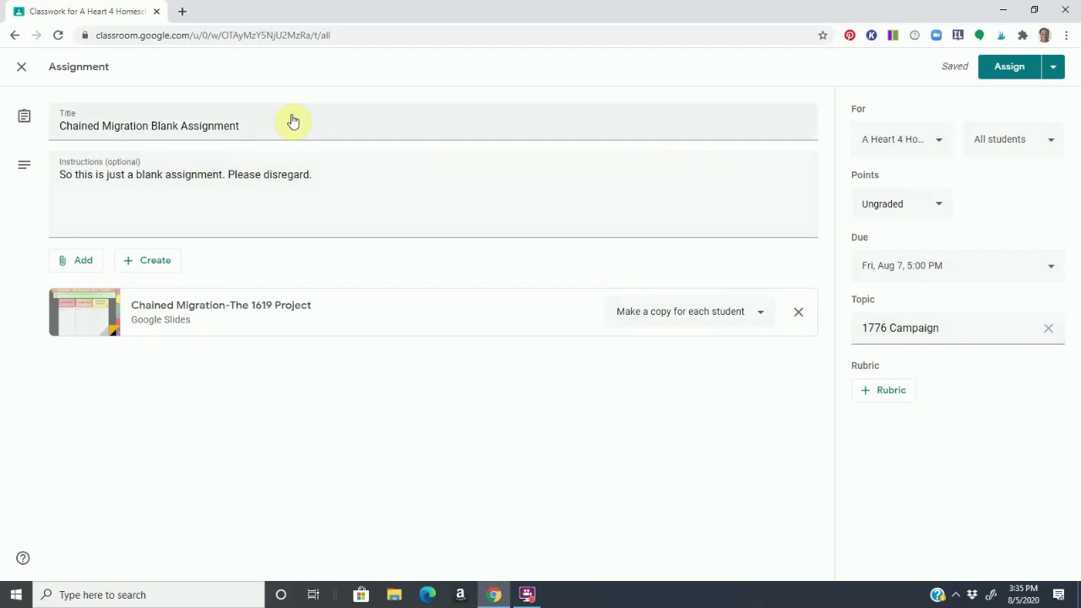
- Assign the Chained Migration Blank Assignment to the class
click(1012, 71)
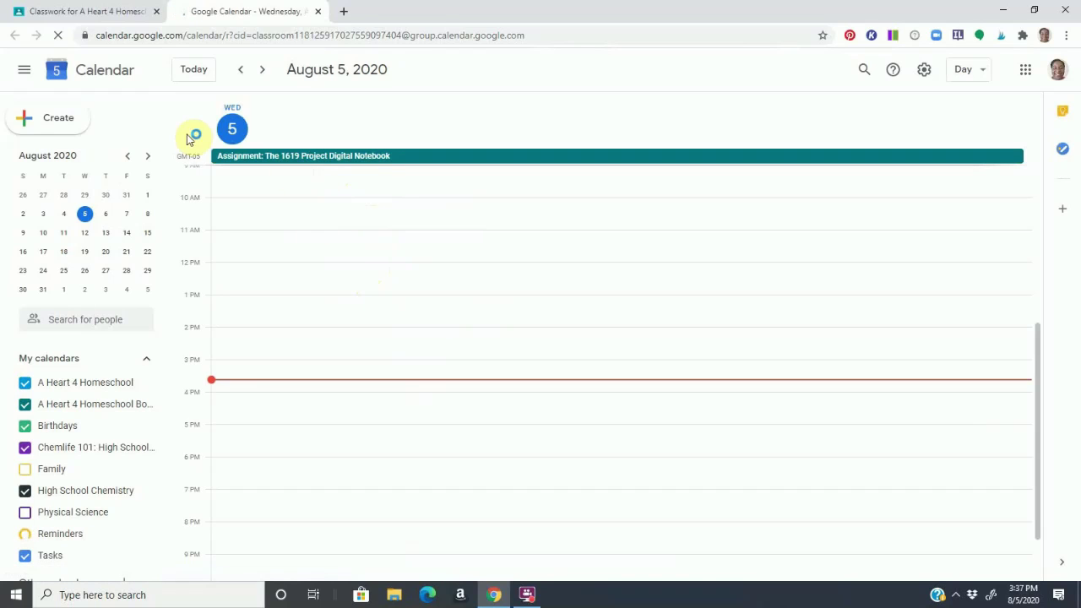
- Close the Google Calendar tab to return to Classroom
click(318, 11)
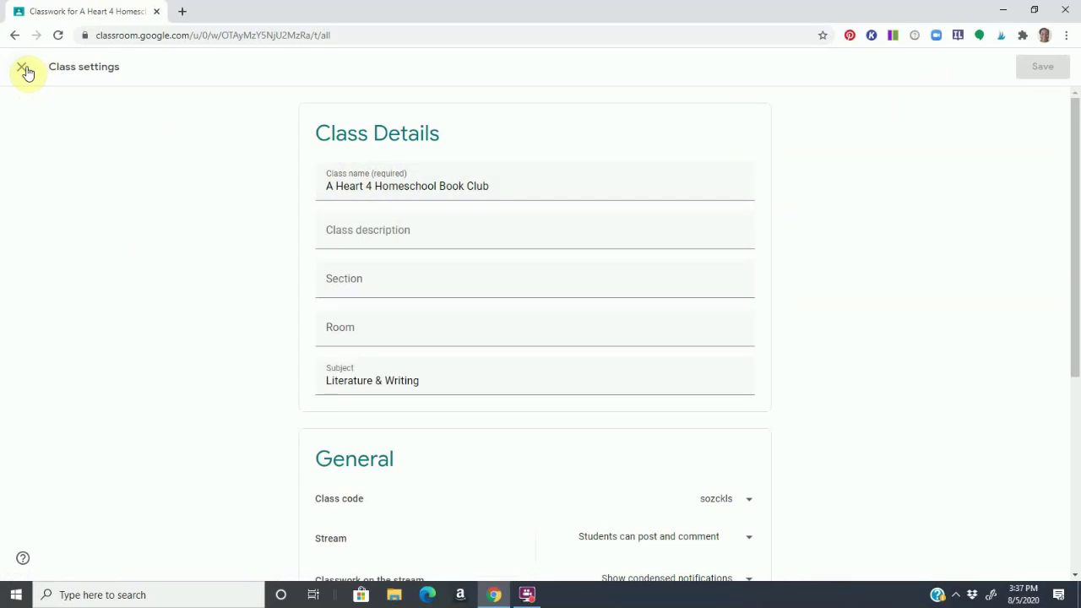
- Rename the class from 'A Heart 4 Homeschool Book Club' to 'A Heart 4 Homeschool' and save
click(22, 67)
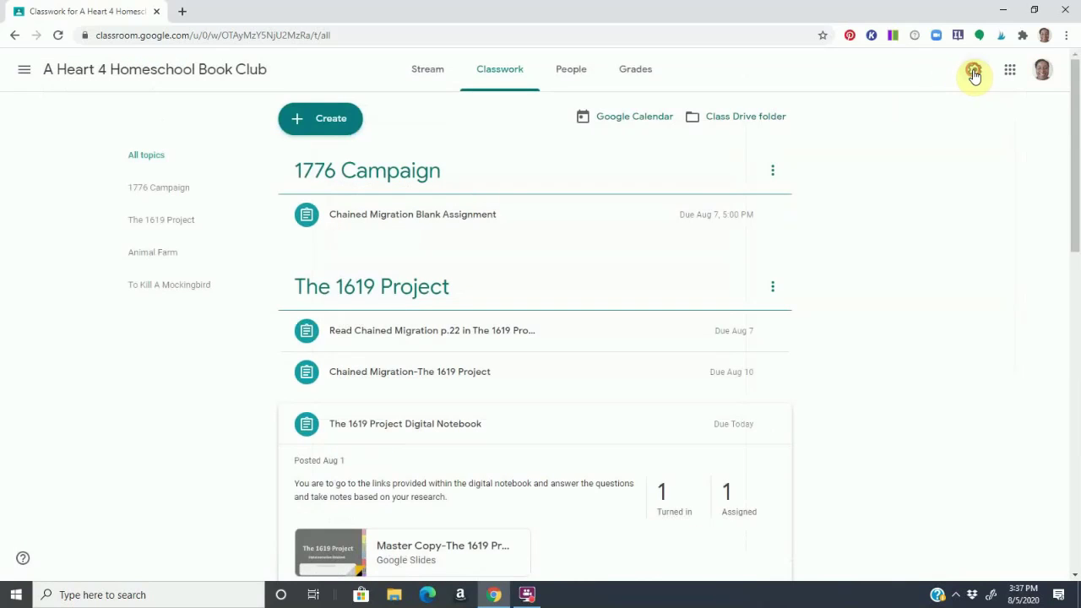
click(972, 72)
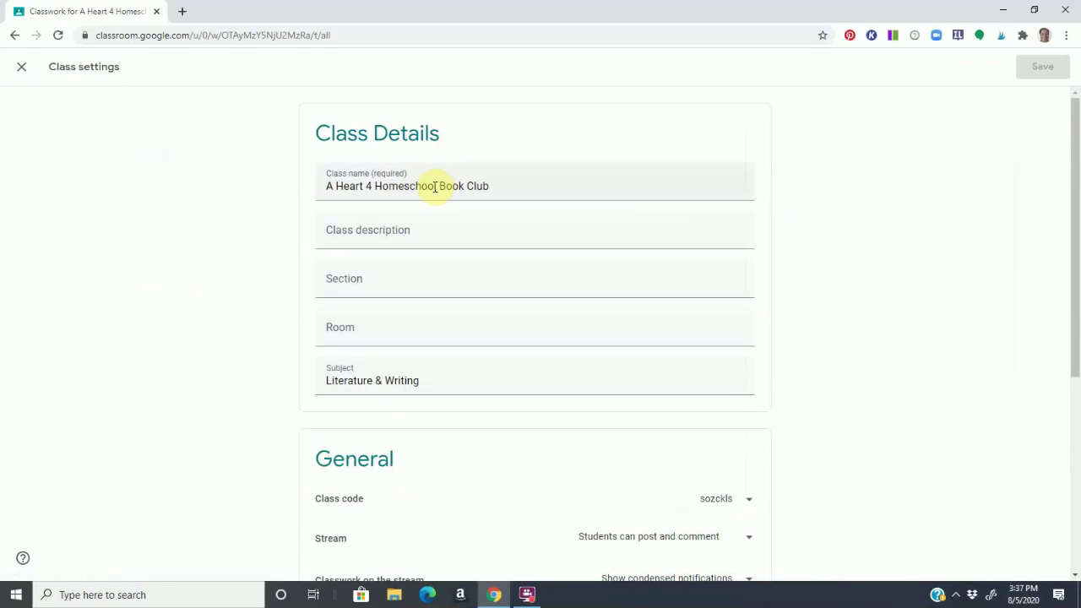
drag(438, 187, 490, 185)
key(BackSpace)
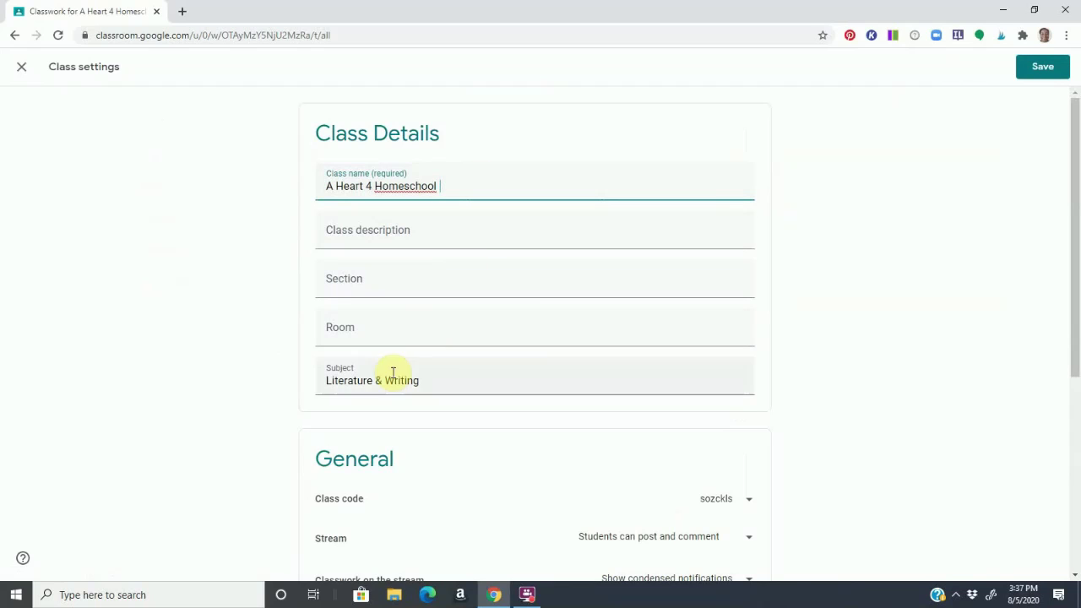
scroll(828, 341, down, 1)
scroll(827, 340, down, 2)
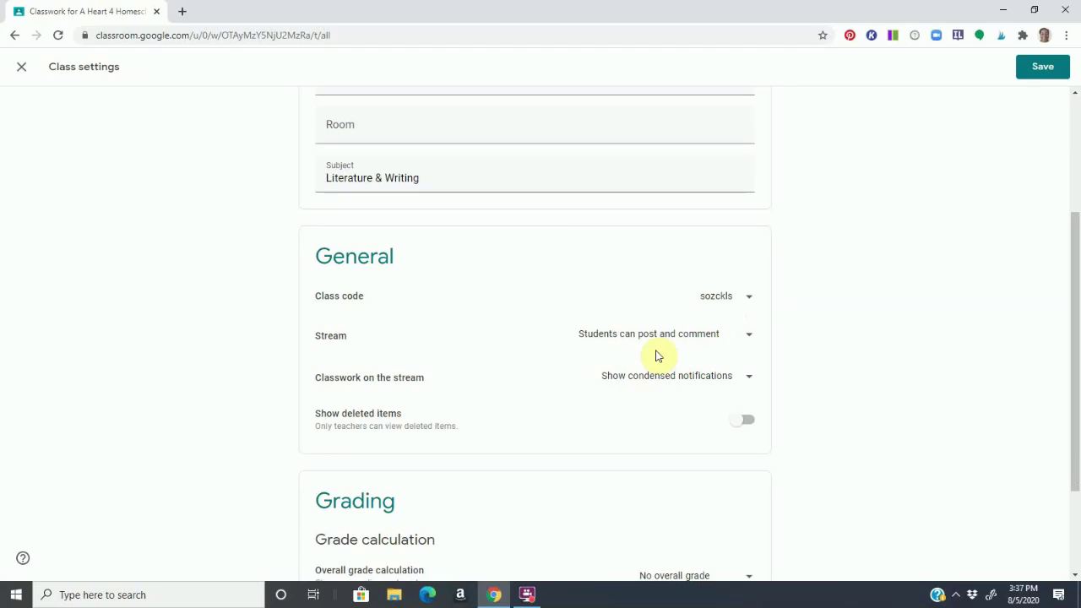
scroll(815, 356, down, 1)
scroll(815, 356, down, 2)
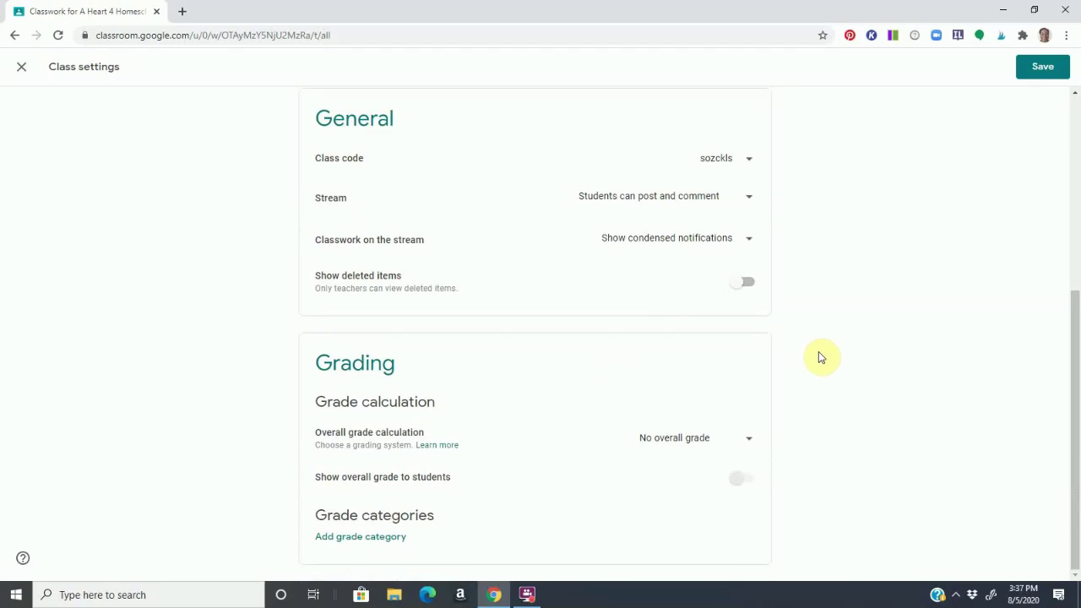
scroll(832, 354, up, 3)
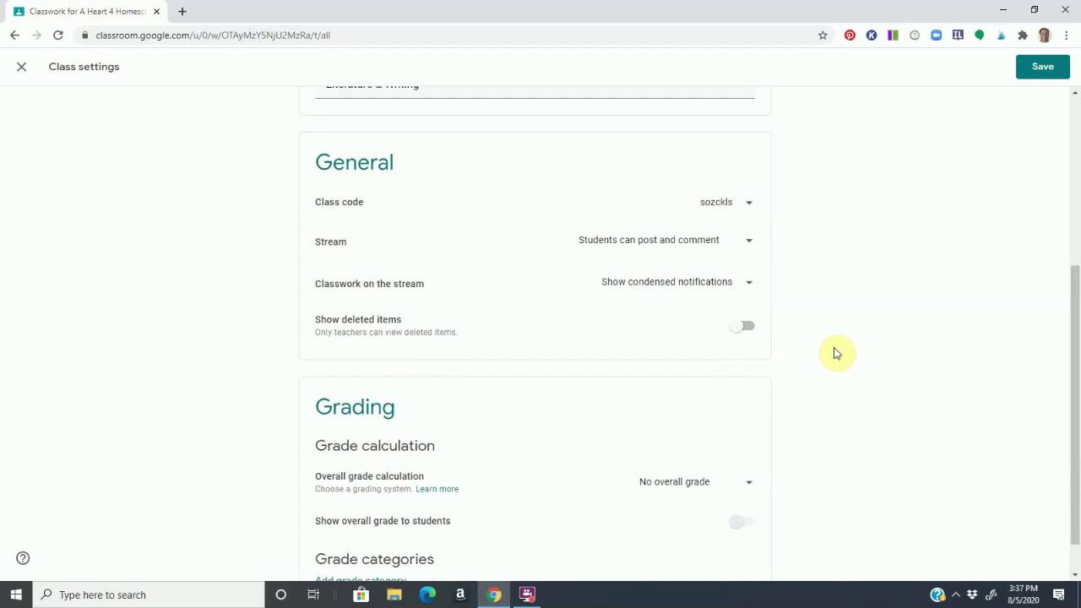
click(1045, 71)
- Go to the Stream to see the renamed class and the Chained Migration post
click(434, 85)
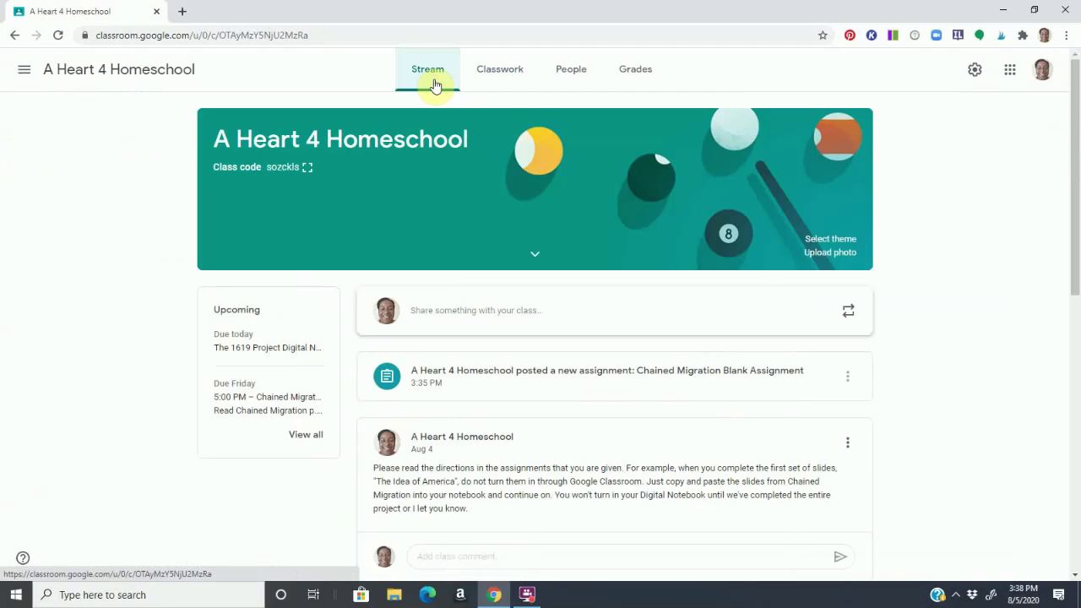